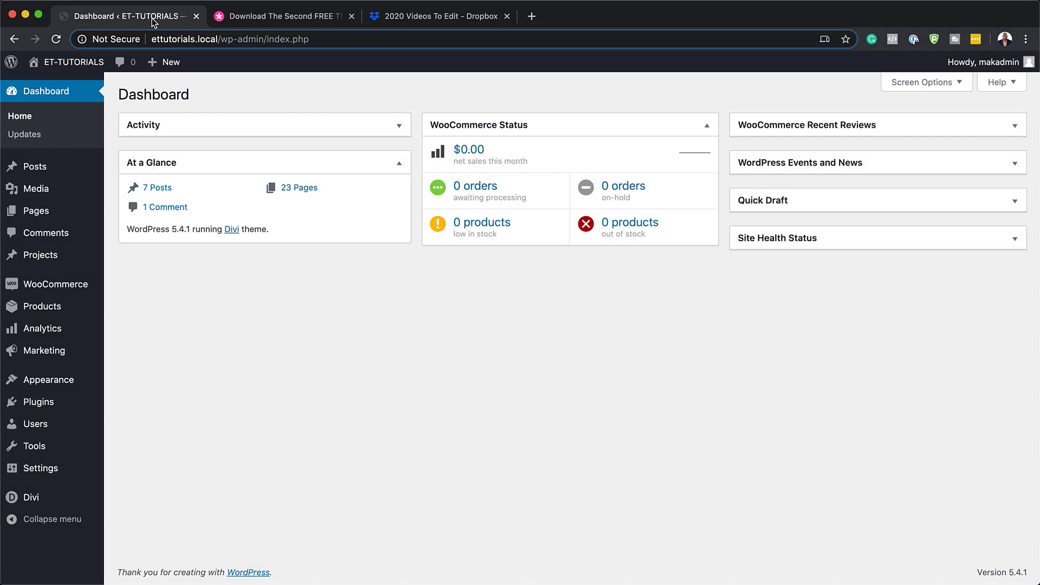
Download the Theme Builder Pack zip from the Elegant Themes blog post.
{"action": "left_click", "coordinate": [316, 18]}
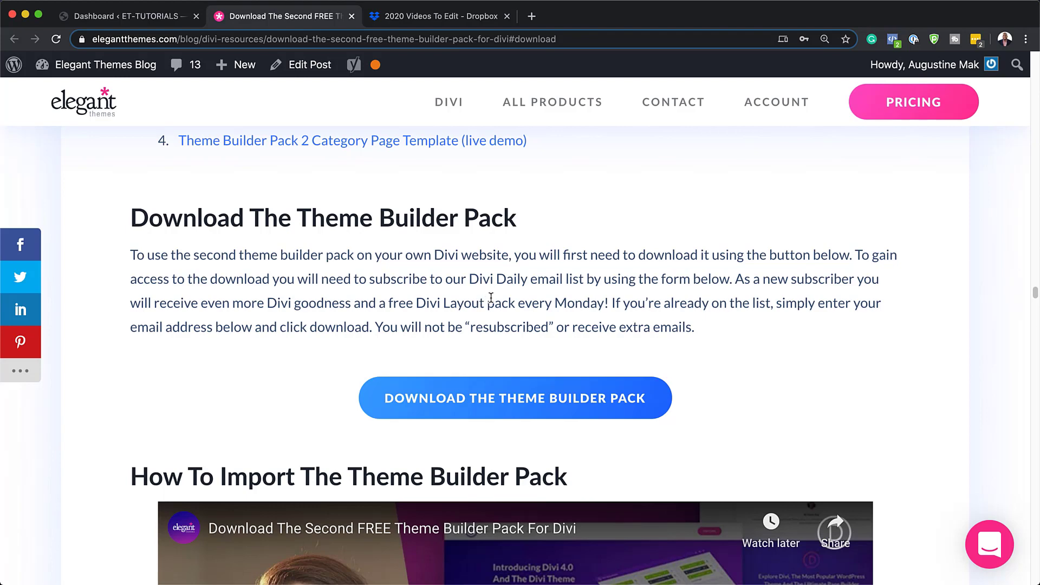
{"action": "scroll", "coordinate": [490, 297], "scroll_direction": "up", "scroll_amount": 3}
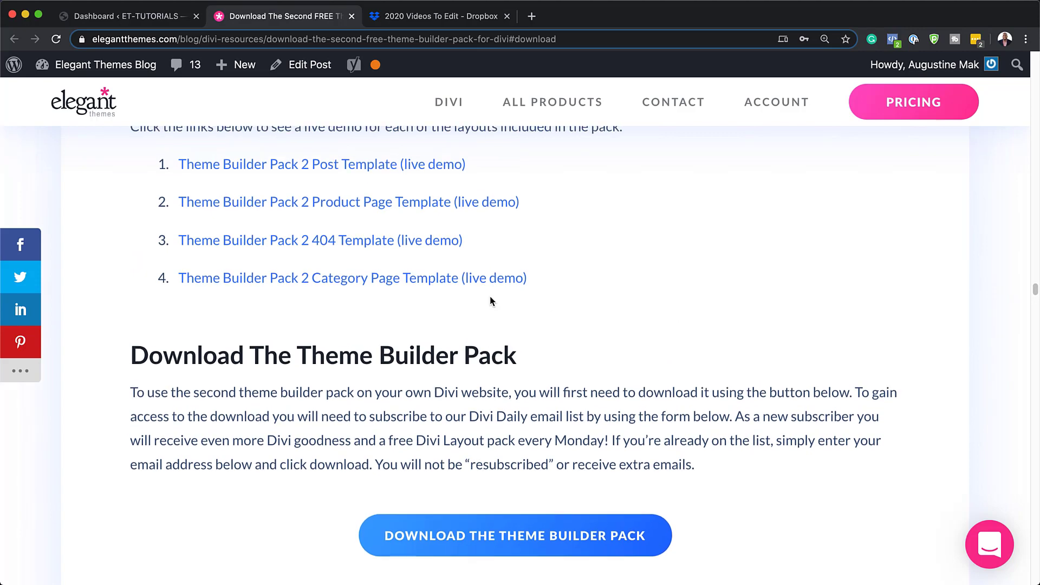
{"action": "scroll", "coordinate": [580, 338], "scroll_direction": "up", "scroll_amount": 5}
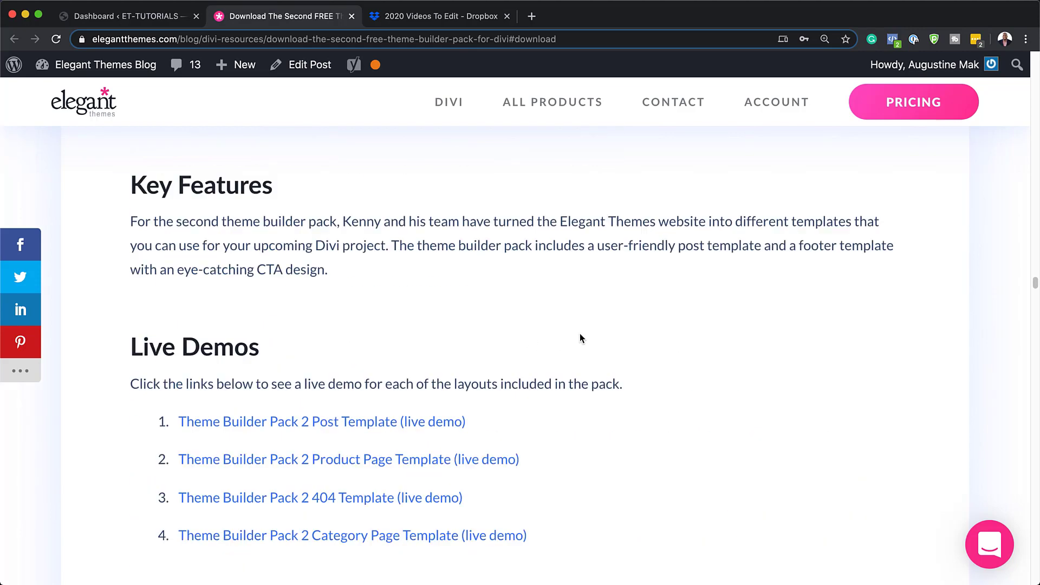
{"action": "scroll", "coordinate": [579, 337], "scroll_direction": "down", "scroll_amount": 5}
{"action": "scroll", "coordinate": [579, 337], "scroll_direction": "down", "scroll_amount": 3}
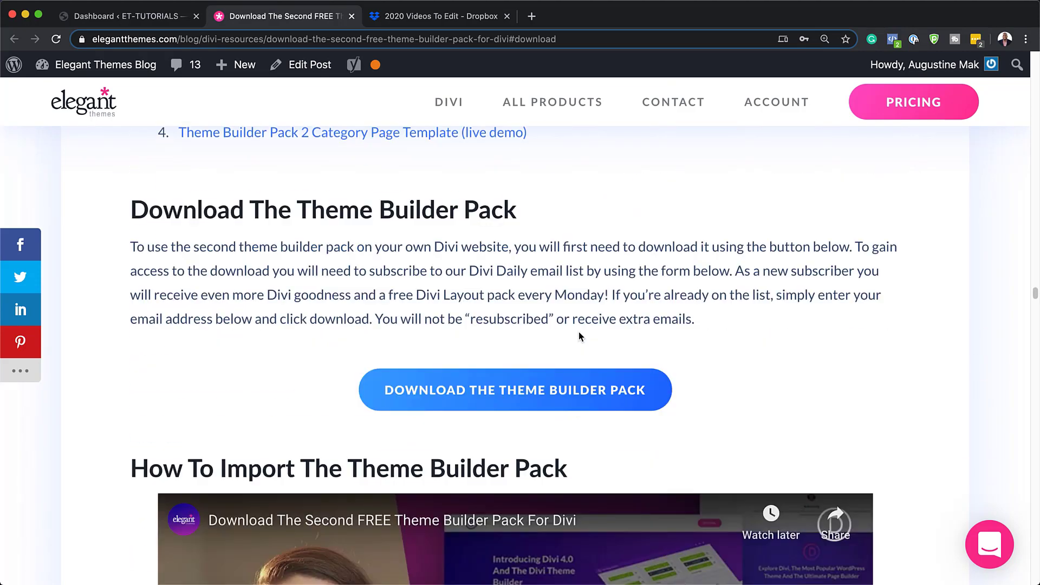
{"action": "left_click", "coordinate": [511, 389]}
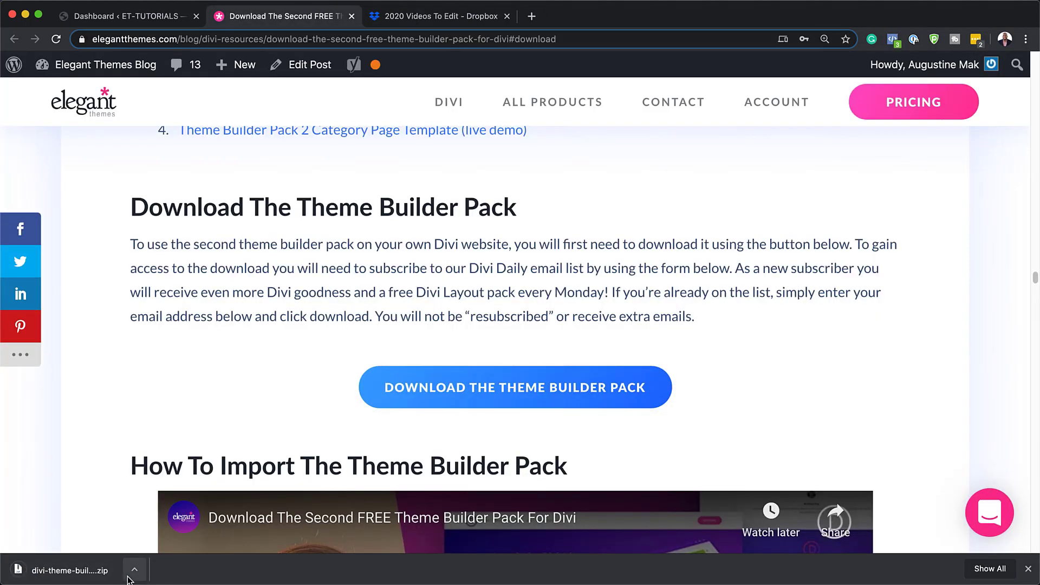
{"action": "left_click", "coordinate": [135, 573]}
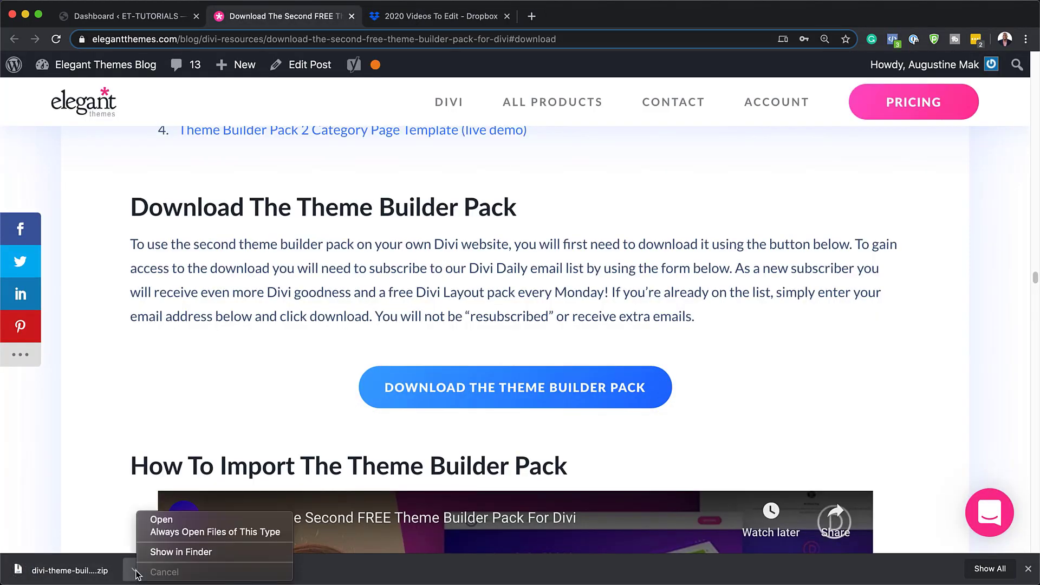
{"action": "left_click", "coordinate": [206, 554]}
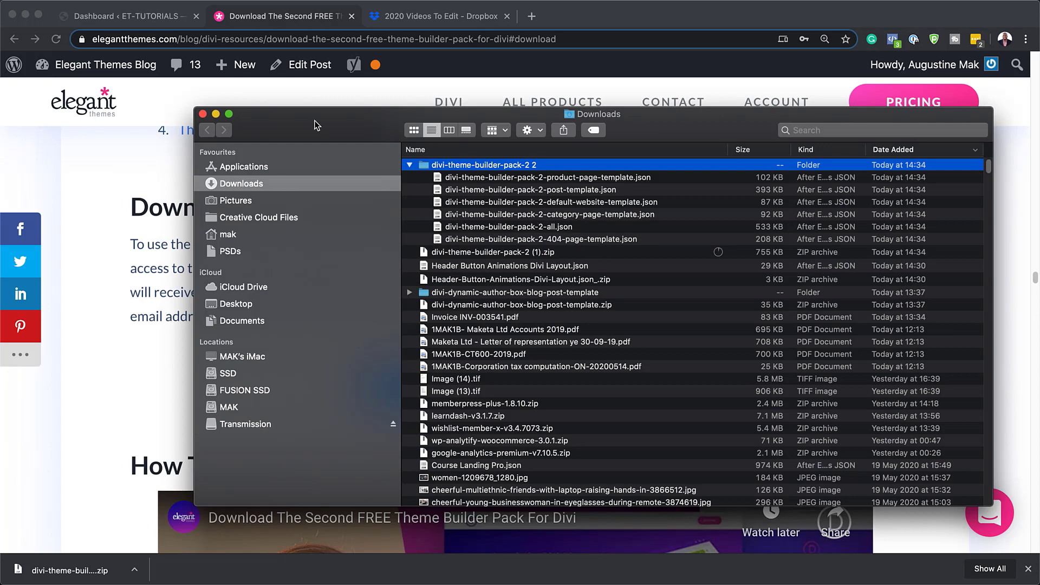
{"action": "left_click_drag", "start_coordinate": [317, 125], "coordinate": [319, 181]}
{"action": "key", "text": "cmd+w"}
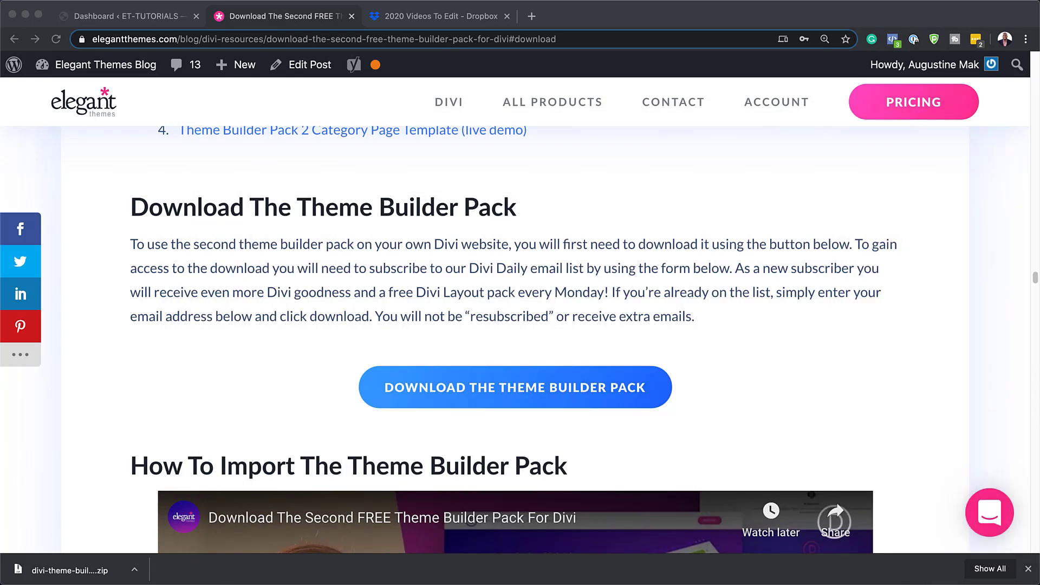
Go from the WordPress dashboard to Divi Theme Builder.
{"action": "left_click", "coordinate": [121, 16]}
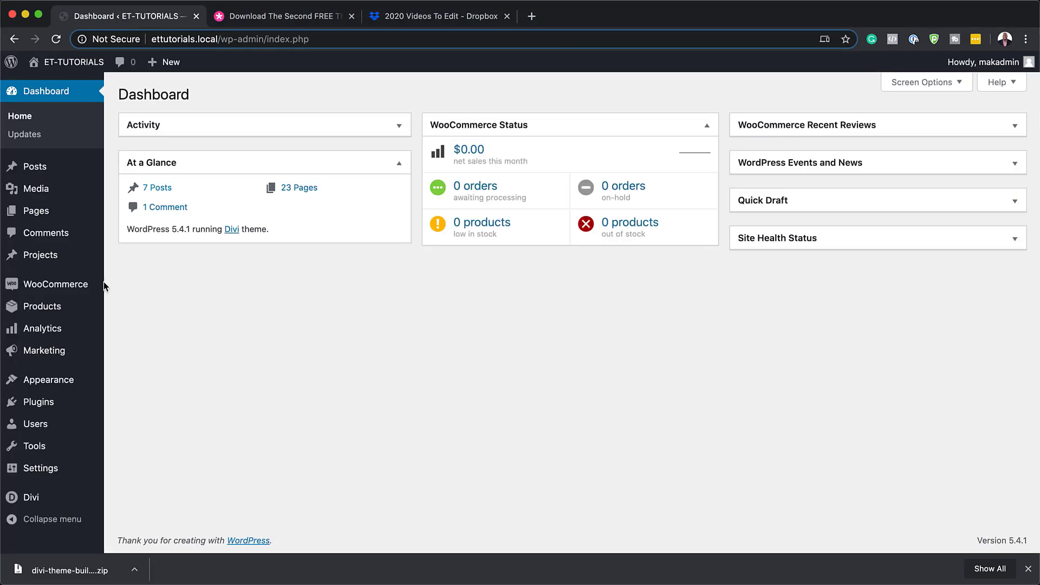
{"action": "mouse_move", "coordinate": [38, 497]}
{"action": "left_click", "coordinate": [146, 415]}
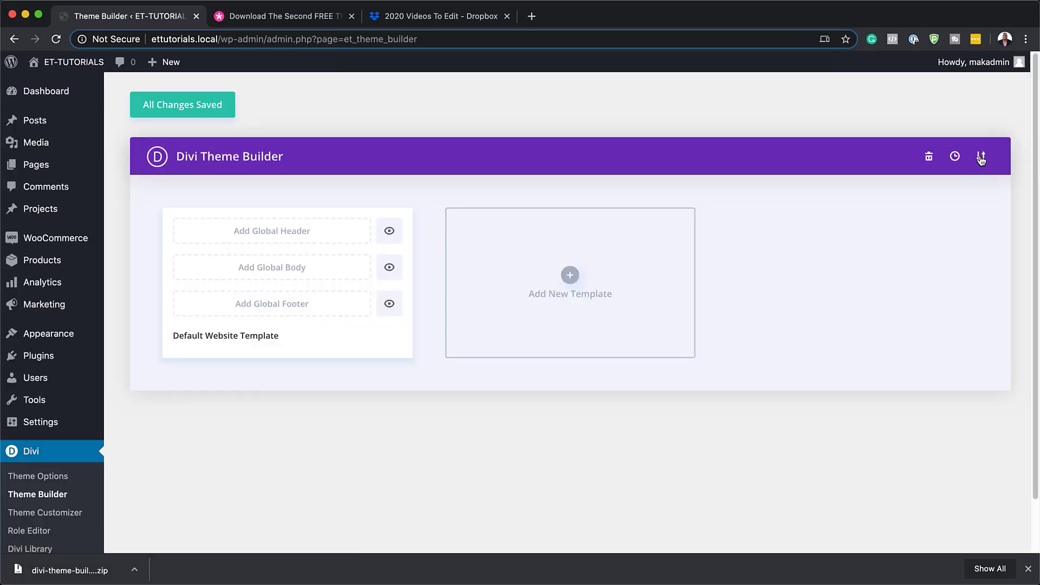
Import the 404 page template JSON with its global references relinked.
{"action": "left_click", "coordinate": [980, 157]}
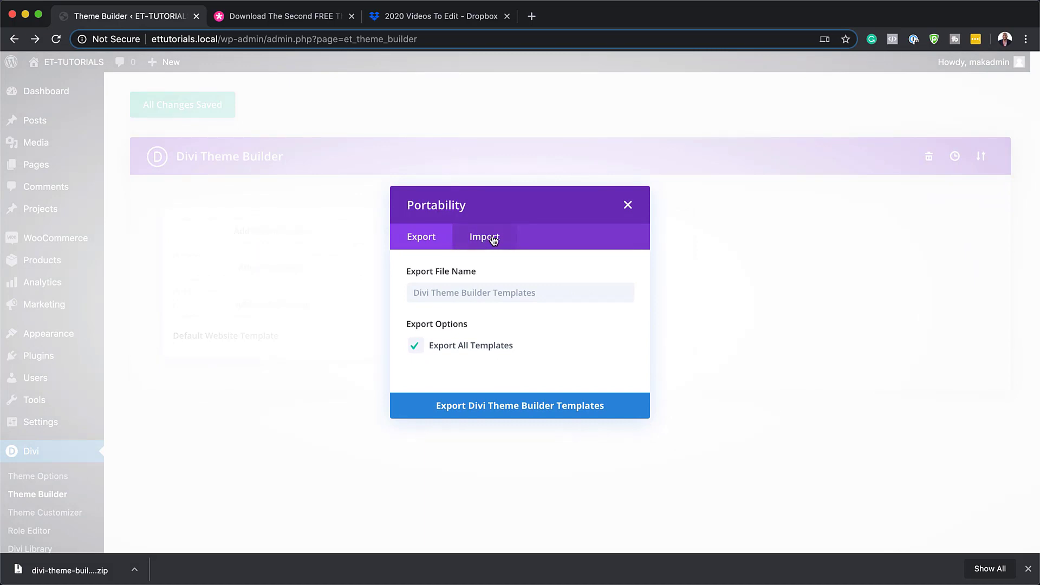
{"action": "left_click", "coordinate": [493, 240]}
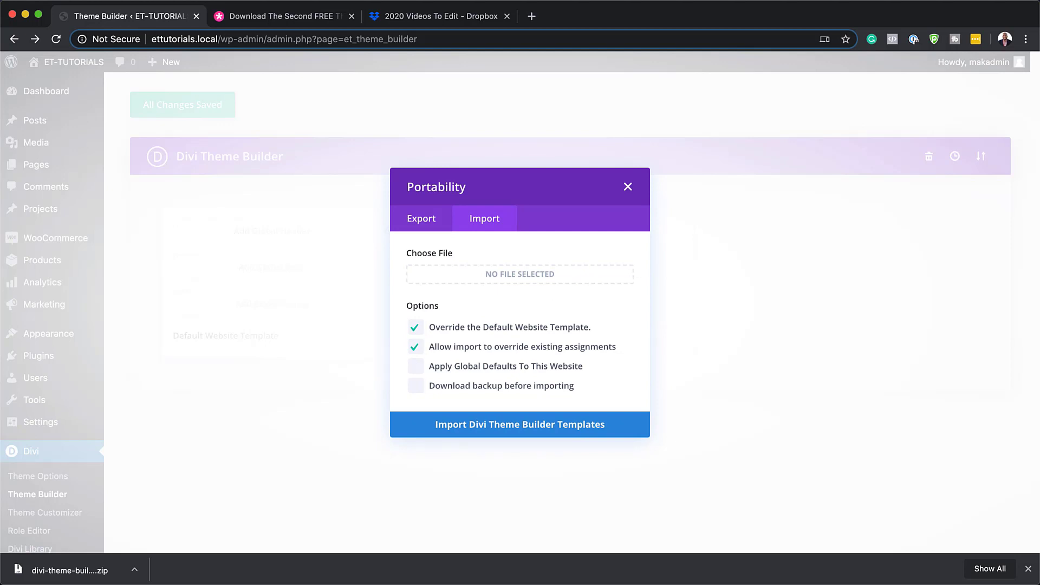
{"action": "left_click_drag", "start_coordinate": [1039, 259], "coordinate": [485, 282]}
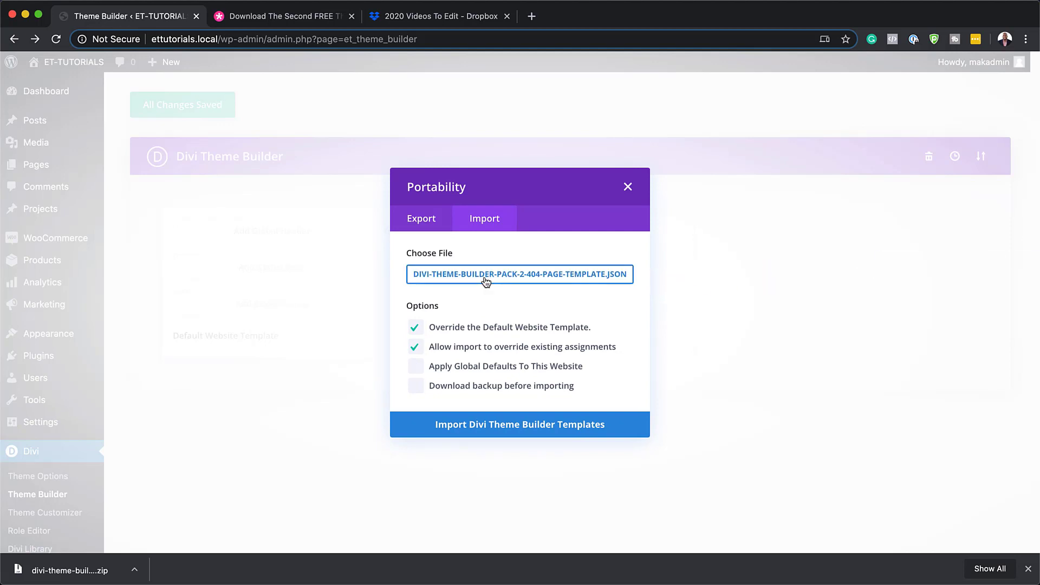
{"action": "left_click", "coordinate": [536, 426]}
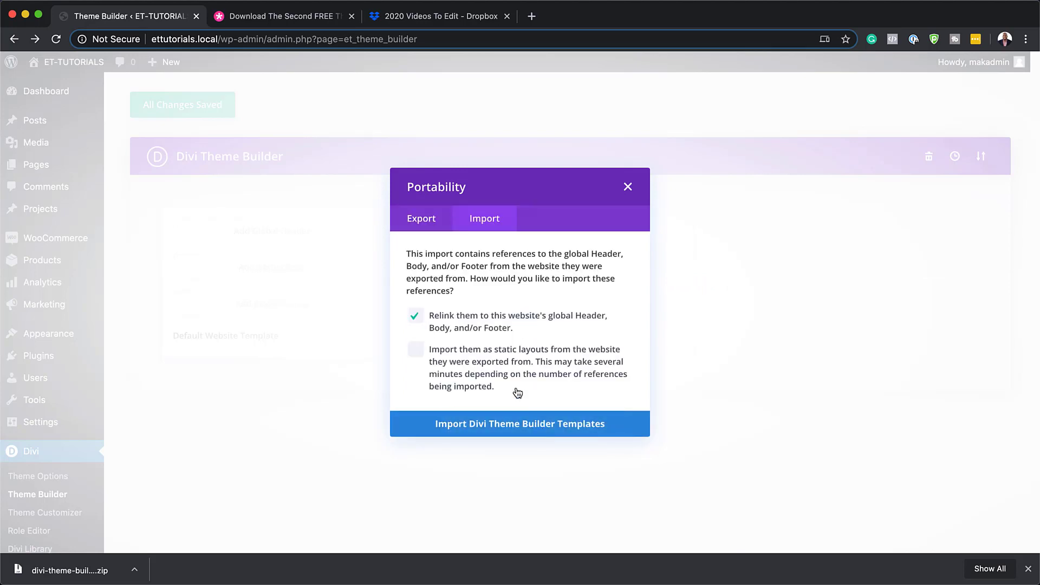
{"action": "left_click", "coordinate": [540, 425]}
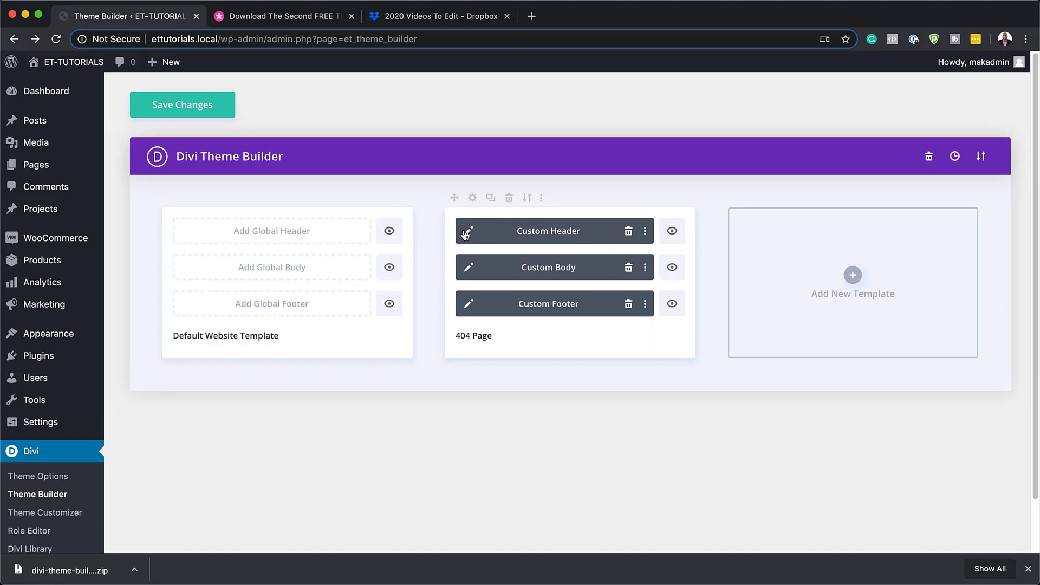
Save the Theme Builder changes and open the 404 header's Pricing button settings.
{"action": "left_click", "coordinate": [208, 110]}
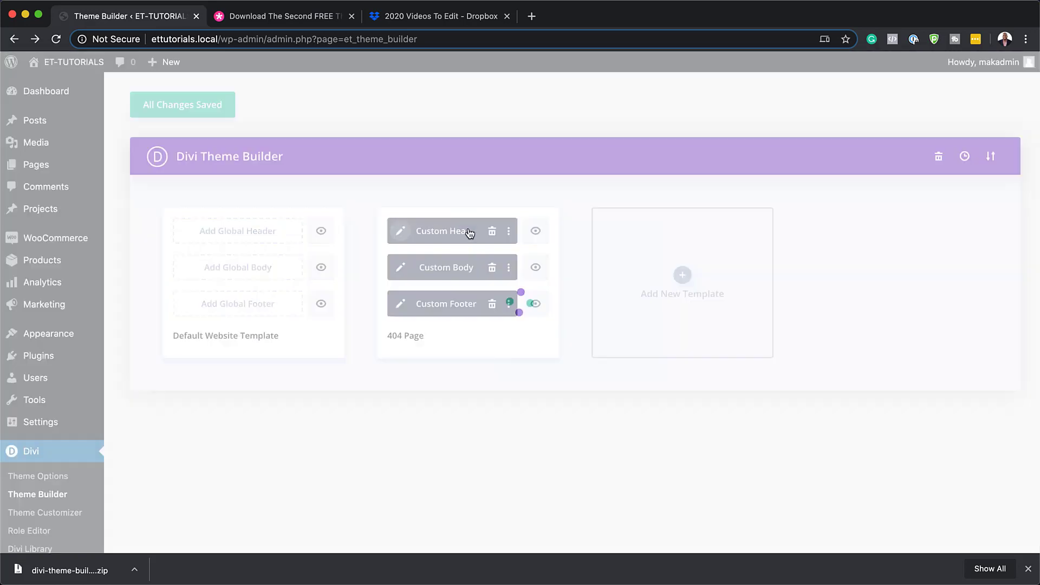
{"action": "left_click", "coordinate": [469, 233]}
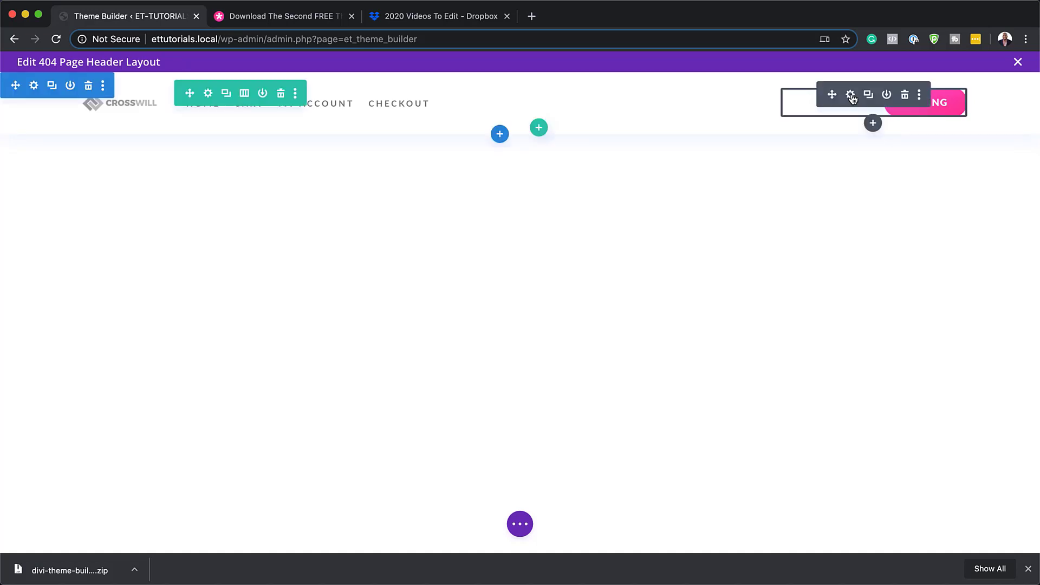
{"action": "left_click", "coordinate": [849, 97]}
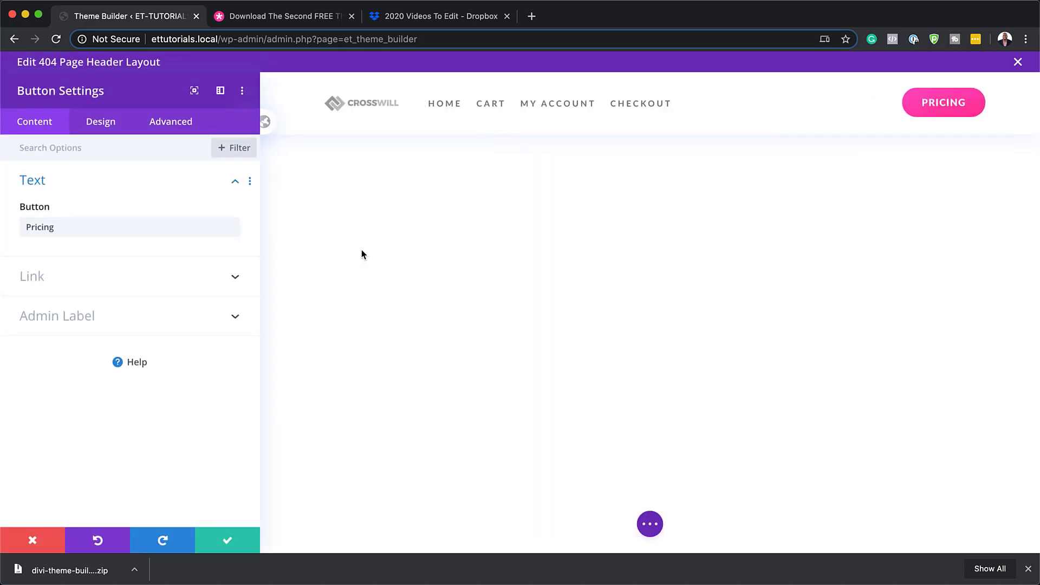
Give the Pricing button a Bounce animation with direction Down.
{"action": "left_click", "coordinate": [93, 126]}
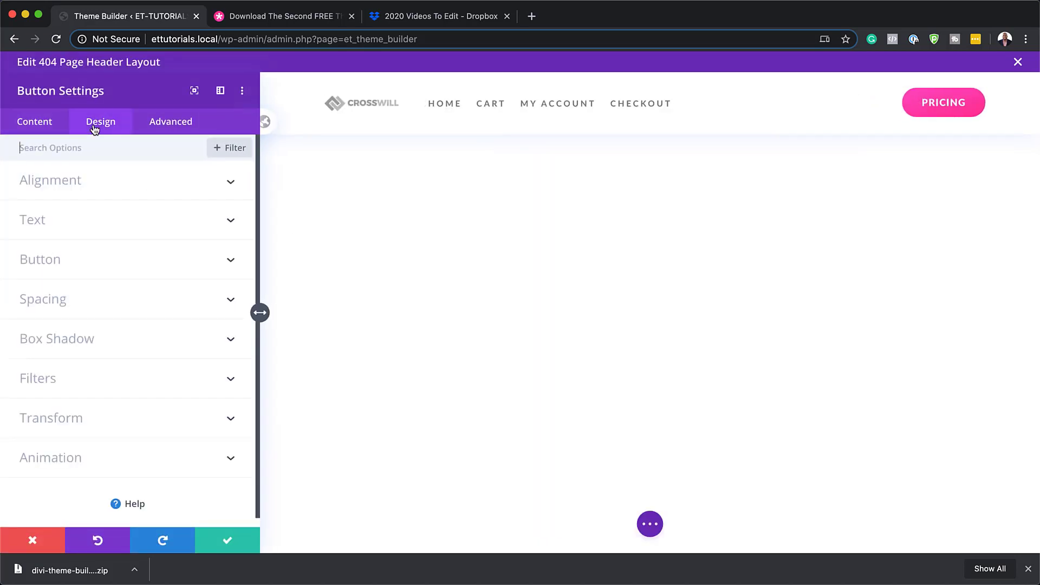
{"action": "left_click", "coordinate": [97, 460]}
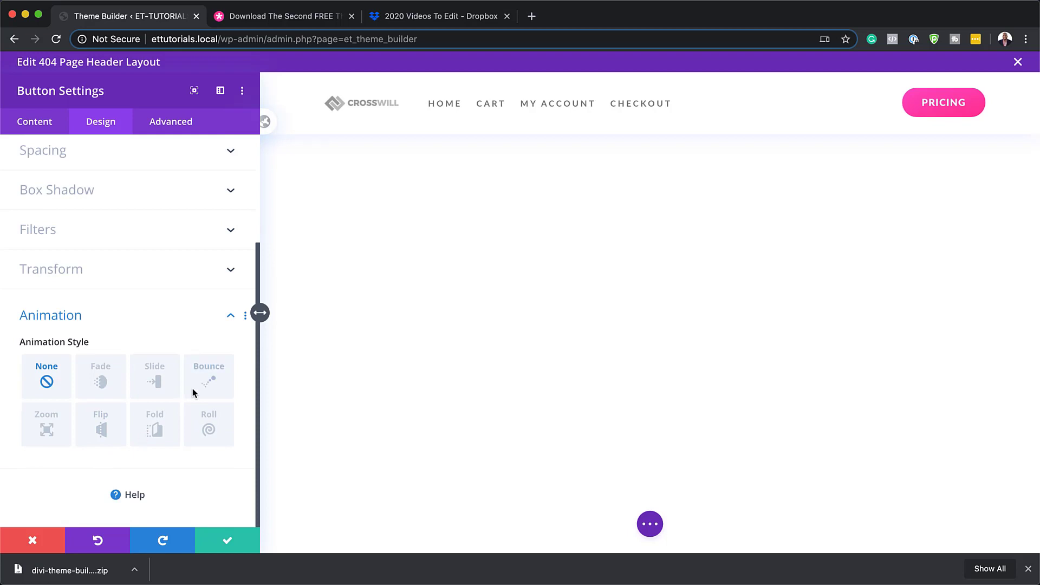
{"action": "left_click", "coordinate": [210, 383]}
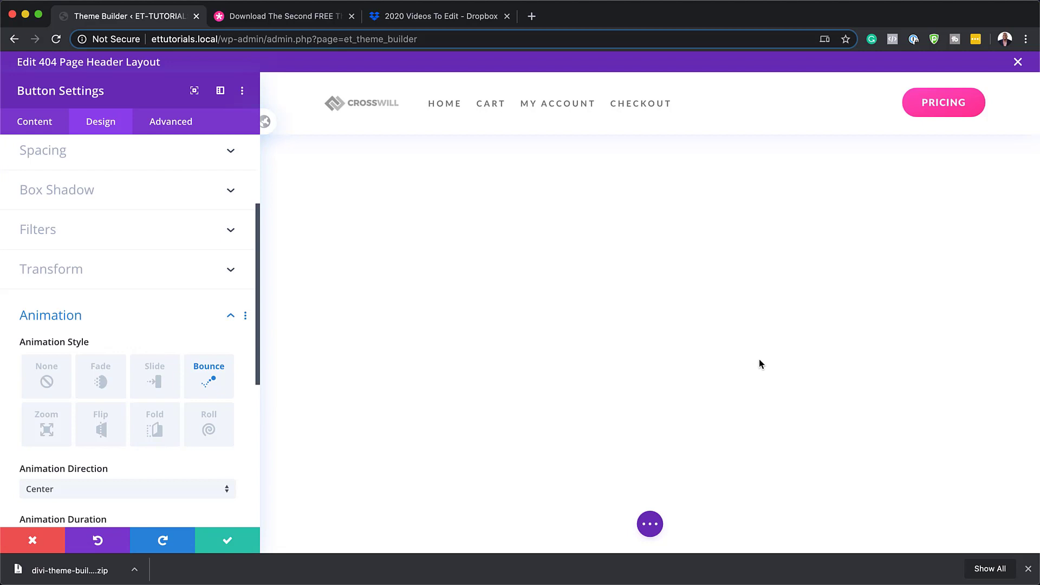
{"action": "scroll", "coordinate": [199, 364], "scroll_direction": "down", "scroll_amount": 3}
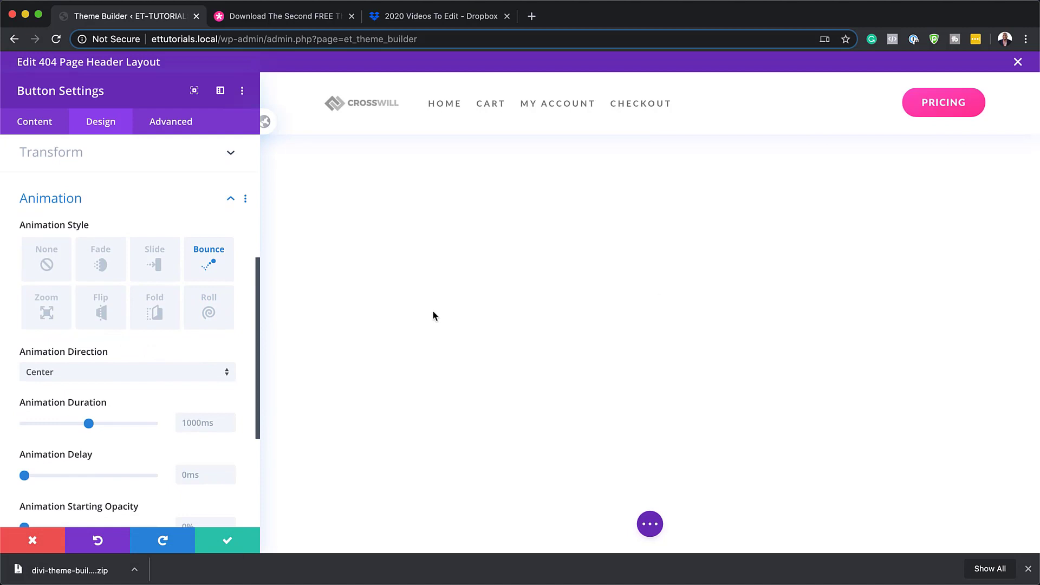
{"action": "left_click", "coordinate": [174, 376]}
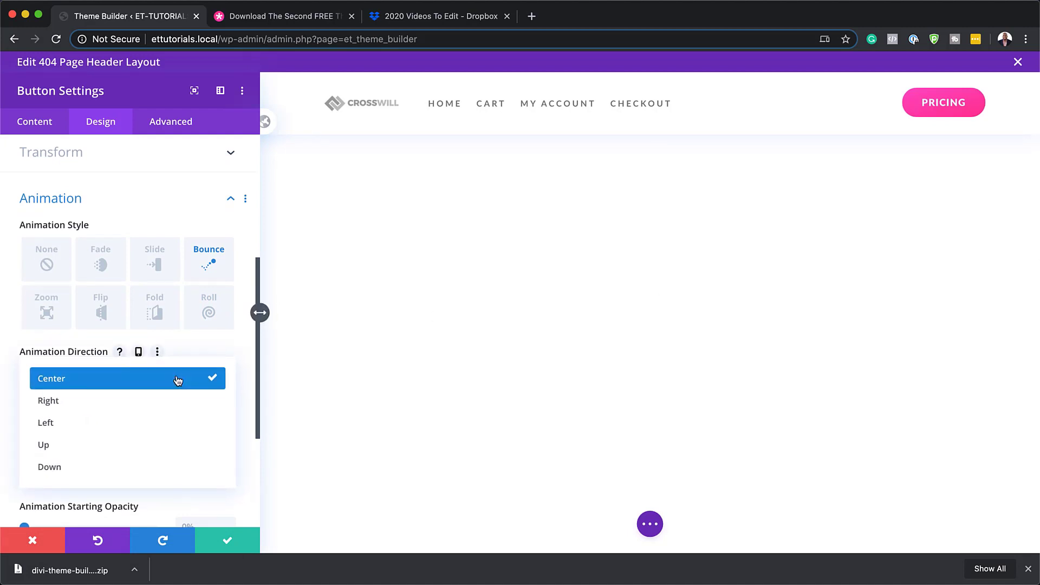
{"action": "left_click", "coordinate": [166, 476]}
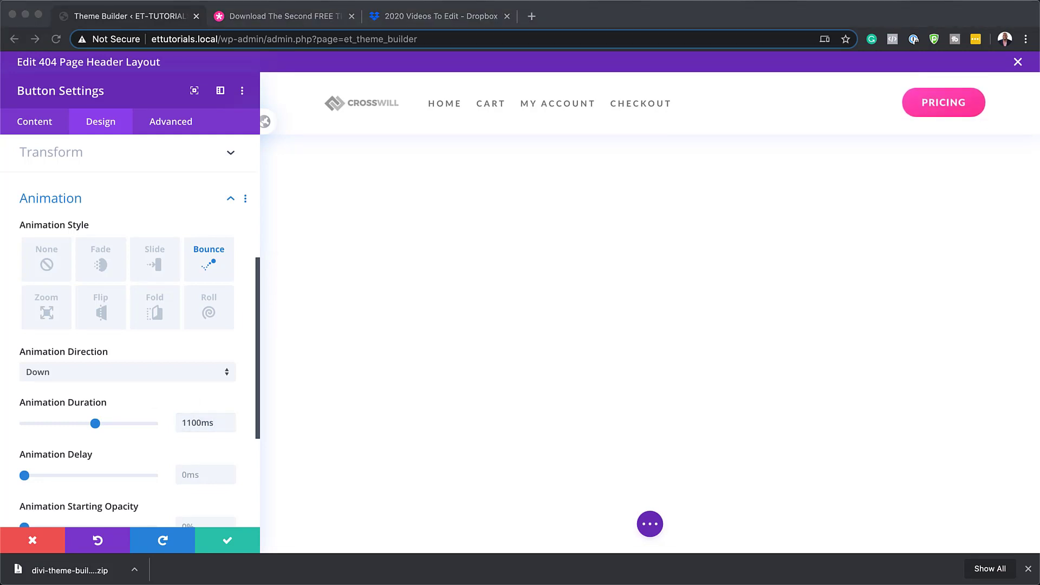
Set a 1500ms animation delay and 100% starting opacity, then apply the settings.
{"action": "scroll", "coordinate": [202, 441], "scroll_direction": "down", "scroll_amount": 1}
{"action": "double_click", "coordinate": [201, 441]}
{"action": "type", "text": "1500ms"}
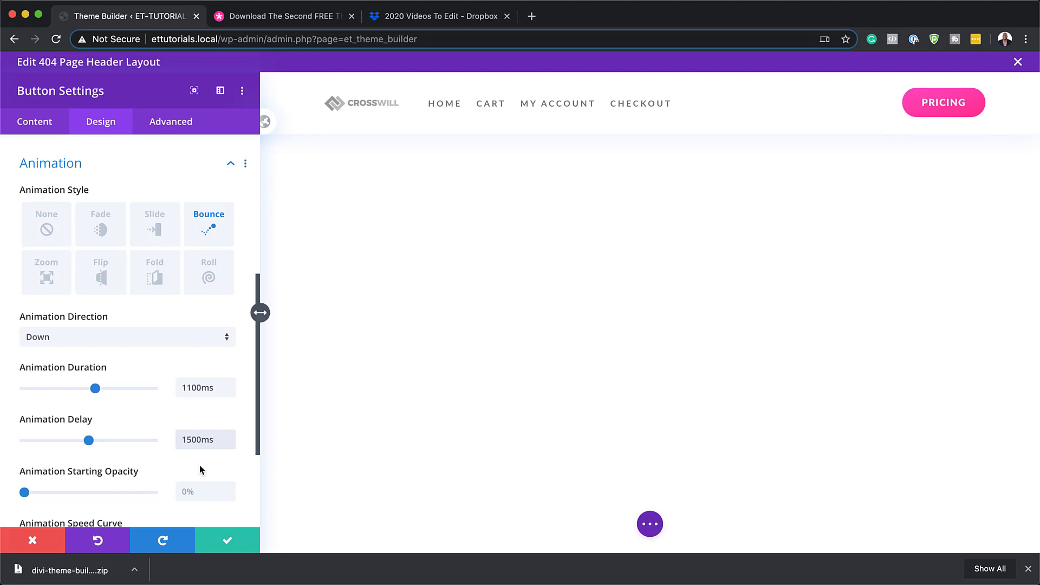
{"action": "scroll", "coordinate": [184, 466], "scroll_direction": "down", "scroll_amount": 1}
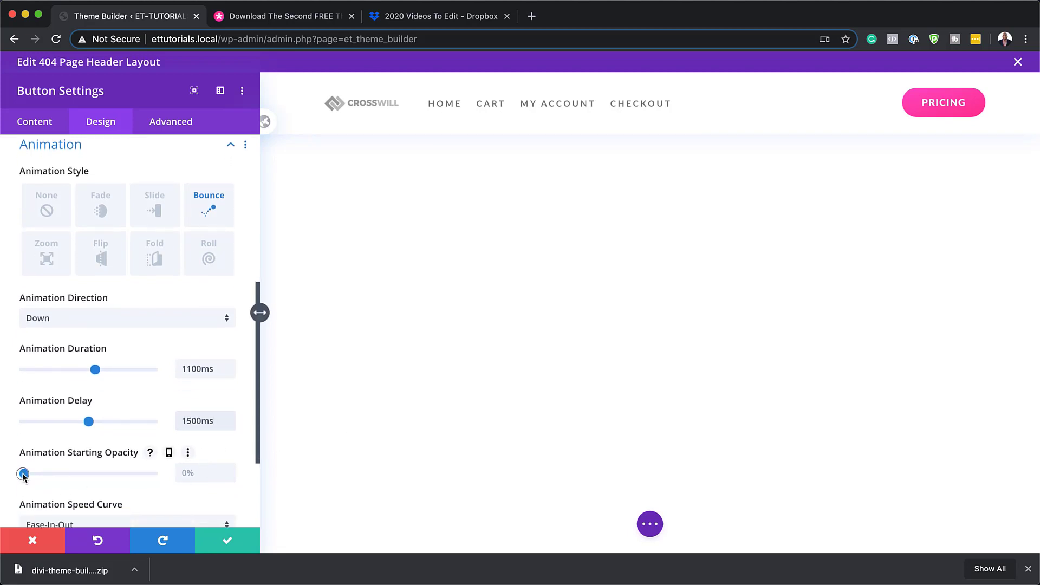
{"action": "left_click_drag", "start_coordinate": [25, 474], "coordinate": [202, 485]}
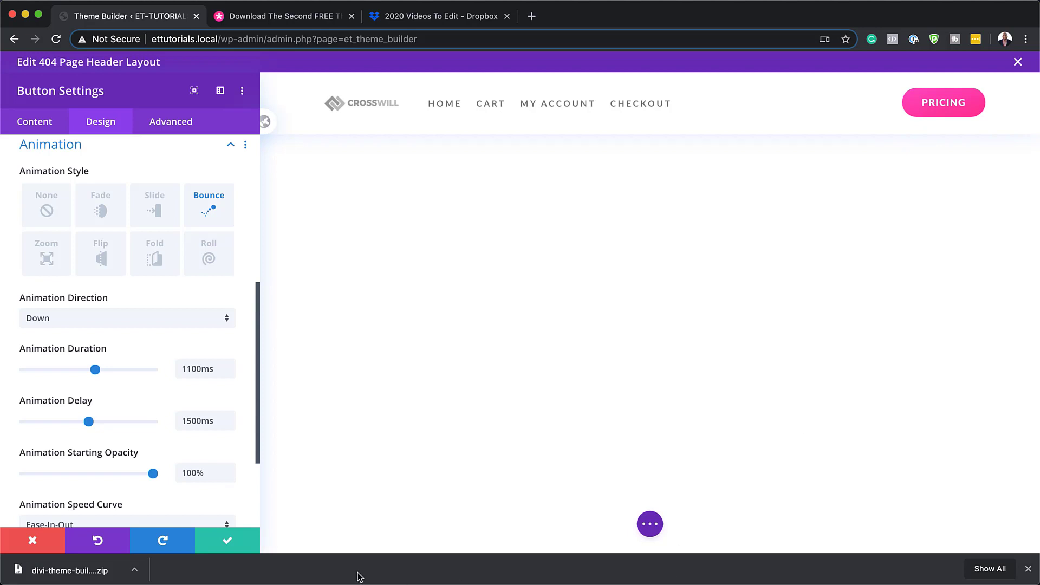
{"action": "left_click", "coordinate": [230, 541]}
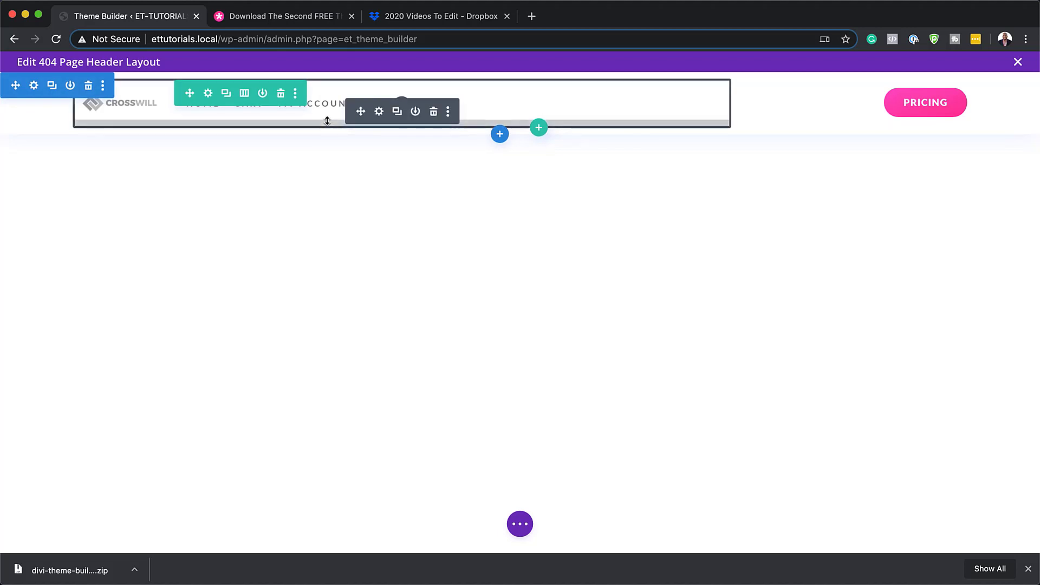
Duplicate the header section and open the copied second row's settings.
{"action": "left_click", "coordinate": [52, 86]}
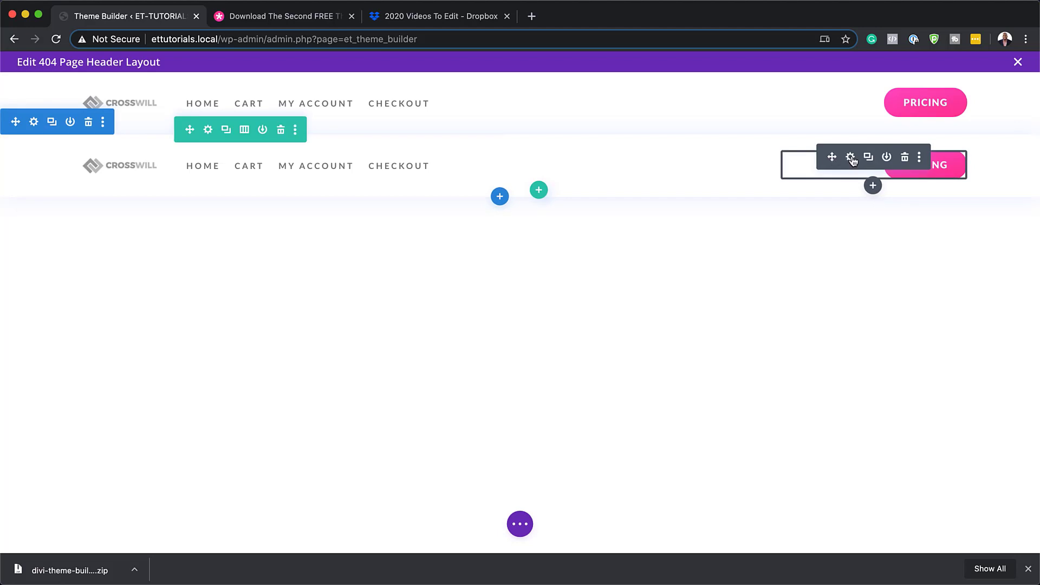
{"action": "left_click", "coordinate": [851, 158]}
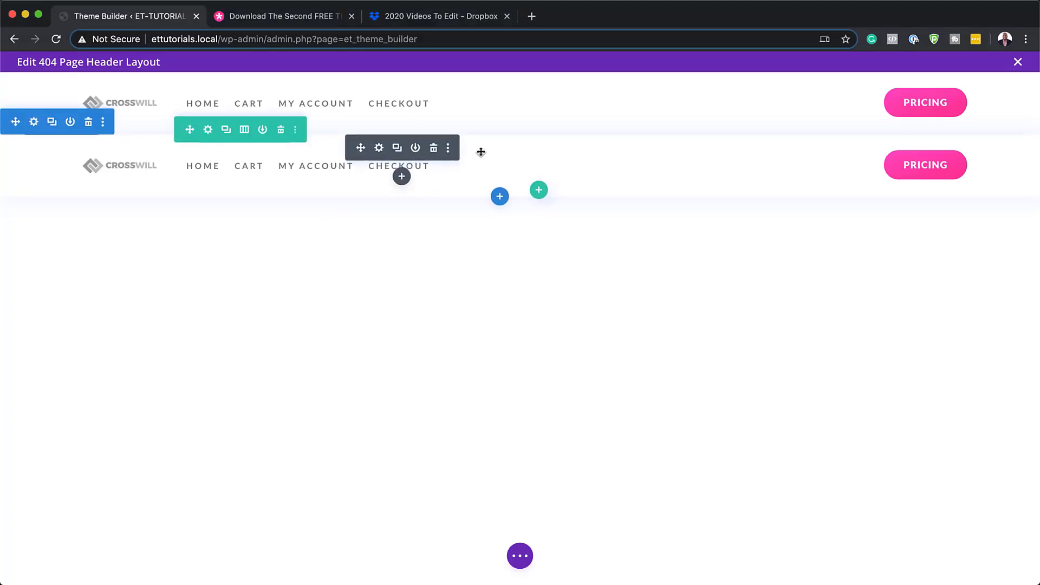
{"action": "left_click", "coordinate": [209, 132]}
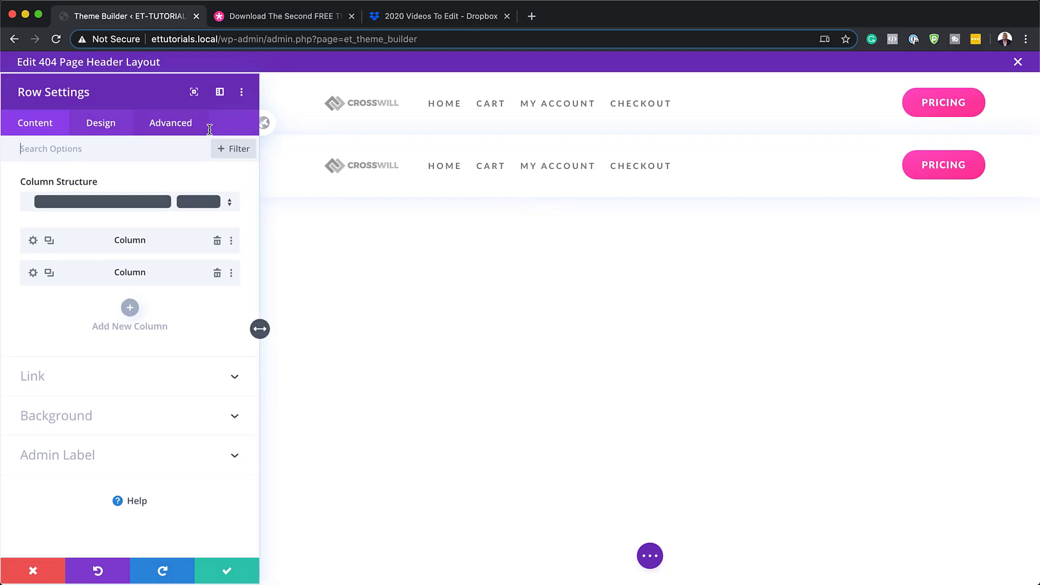
Add custom CSS 'perspective: 150px' to the second column's Main Element and close settings.
{"action": "left_click", "coordinate": [34, 276]}
{"action": "left_click", "coordinate": [170, 122]}
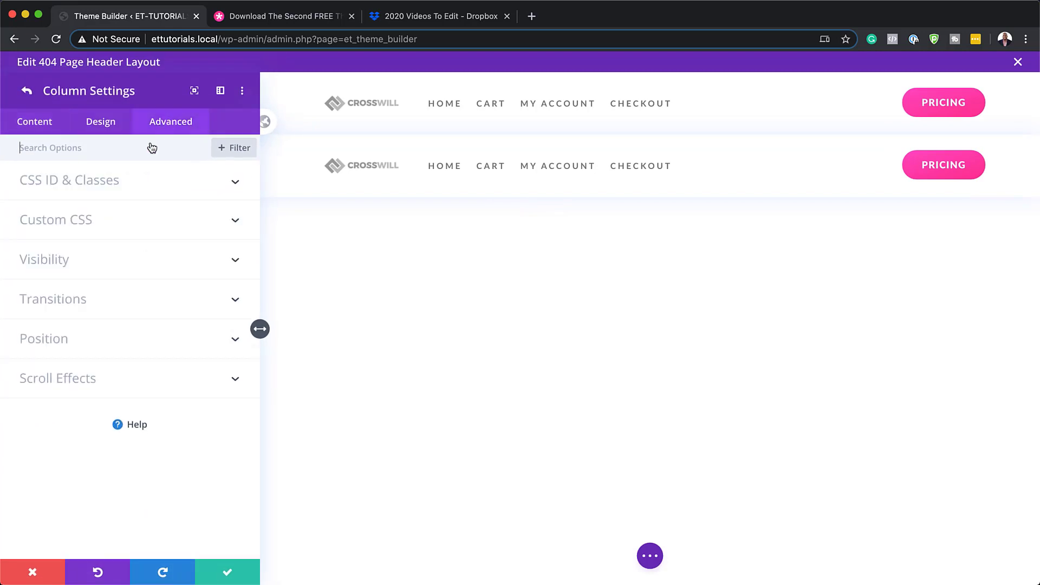
{"action": "left_click", "coordinate": [78, 226]}
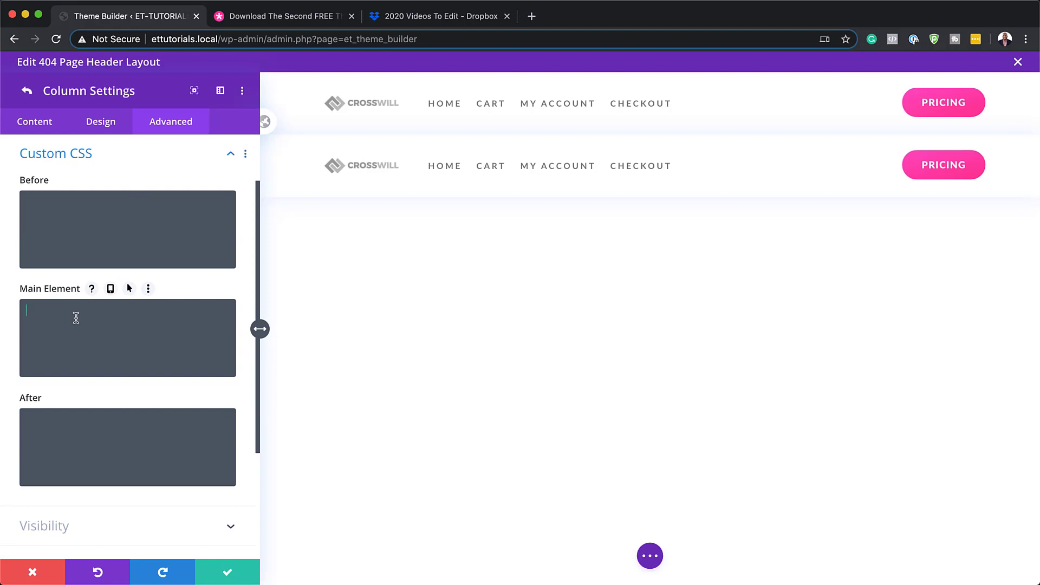
{"action": "type", "text": "perspective: 150px"}
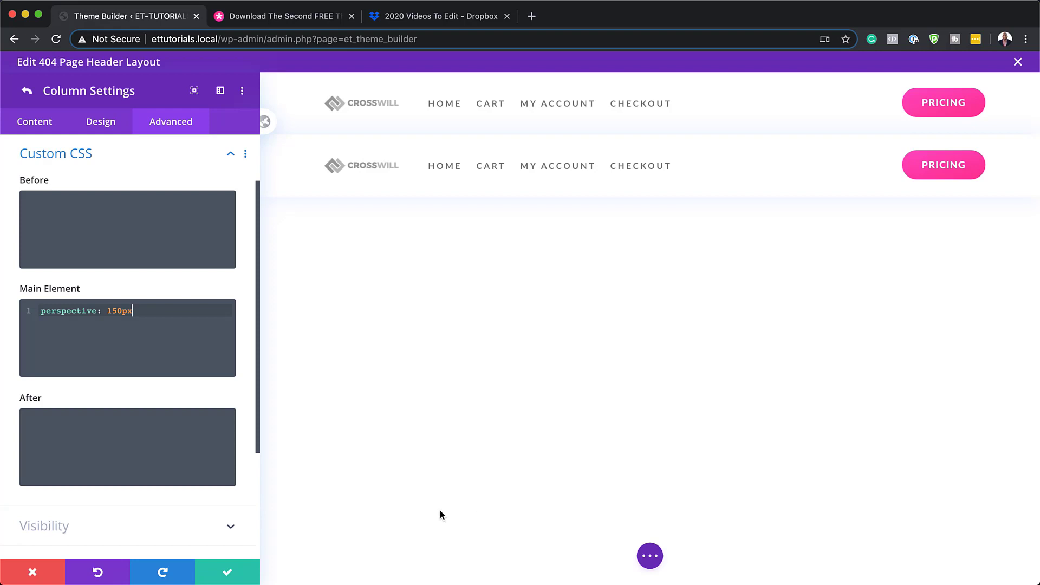
{"action": "left_click", "coordinate": [227, 576]}
{"action": "left_click", "coordinate": [226, 575]}
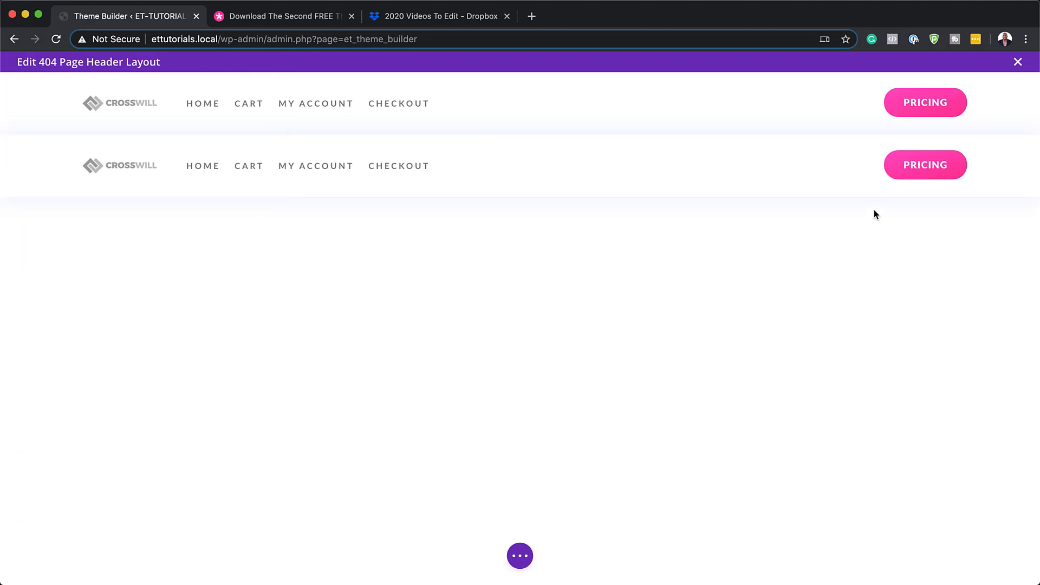
Switch the second-row Pricing button's animation to Flip from Center.
{"action": "left_click", "coordinate": [850, 160]}
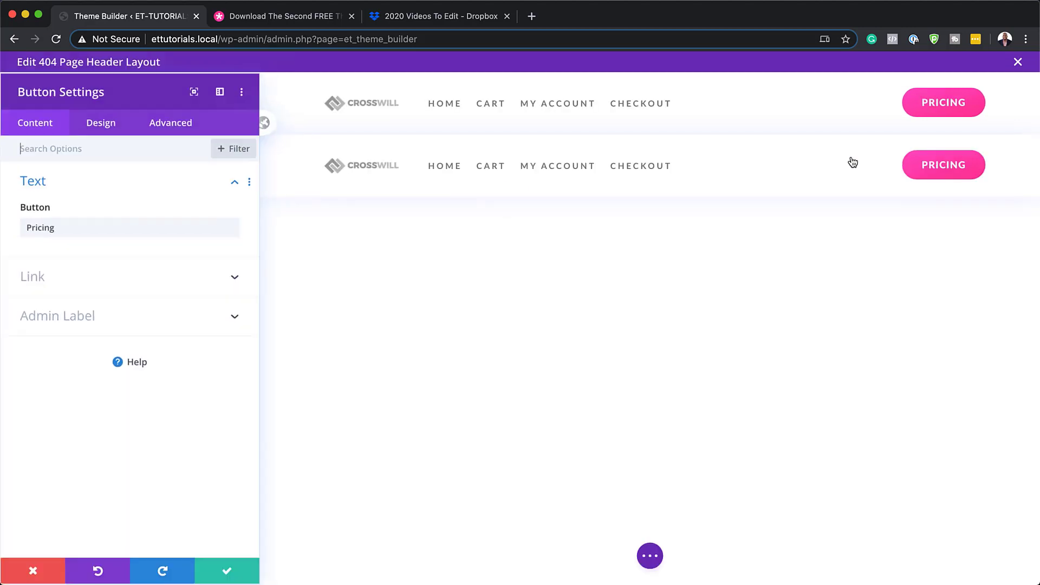
{"action": "left_click", "coordinate": [100, 123]}
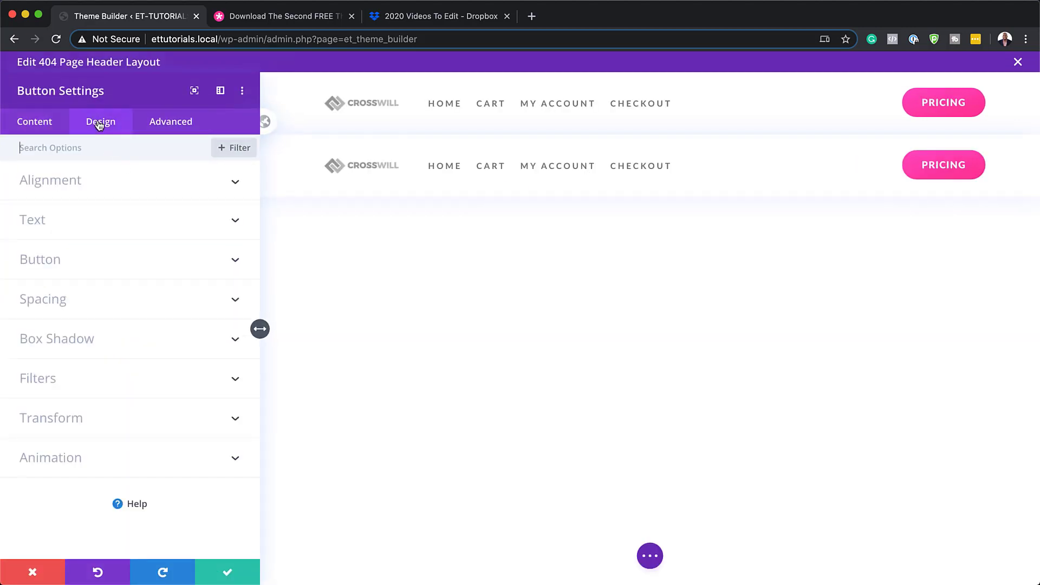
{"action": "left_click", "coordinate": [52, 458]}
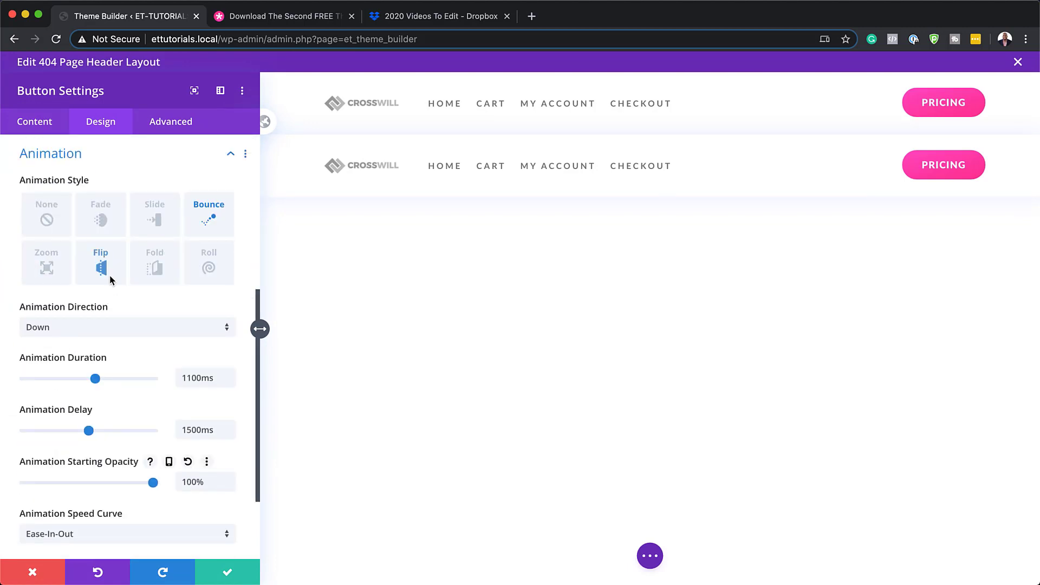
{"action": "left_click", "coordinate": [109, 276]}
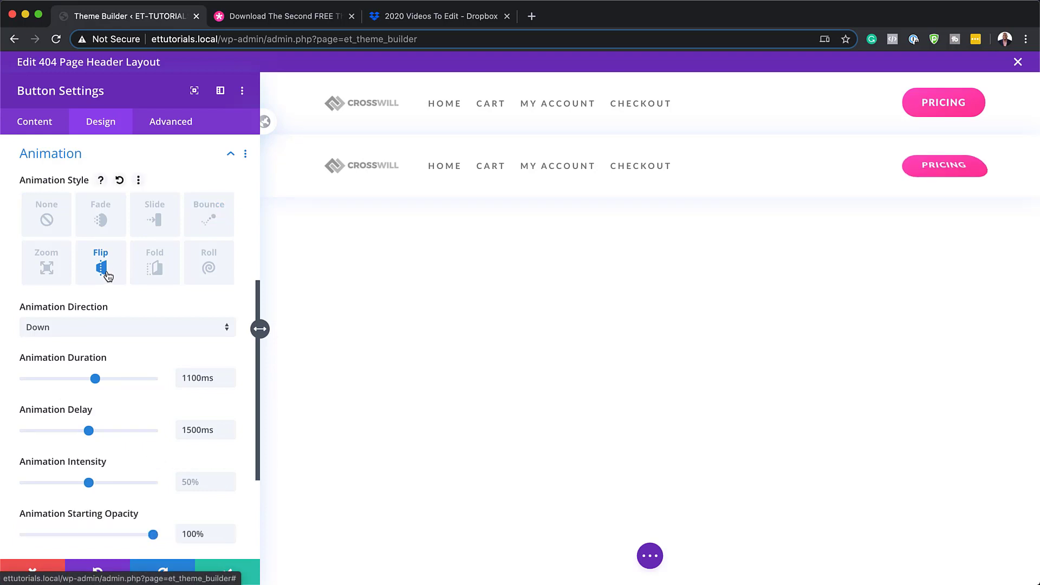
{"action": "left_click", "coordinate": [88, 327]}
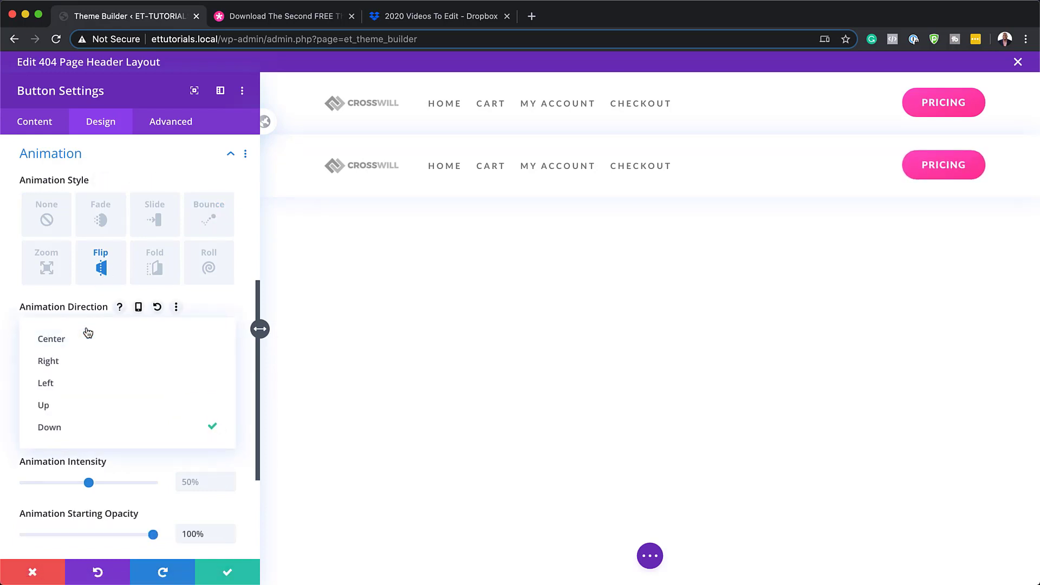
{"action": "left_click", "coordinate": [86, 339]}
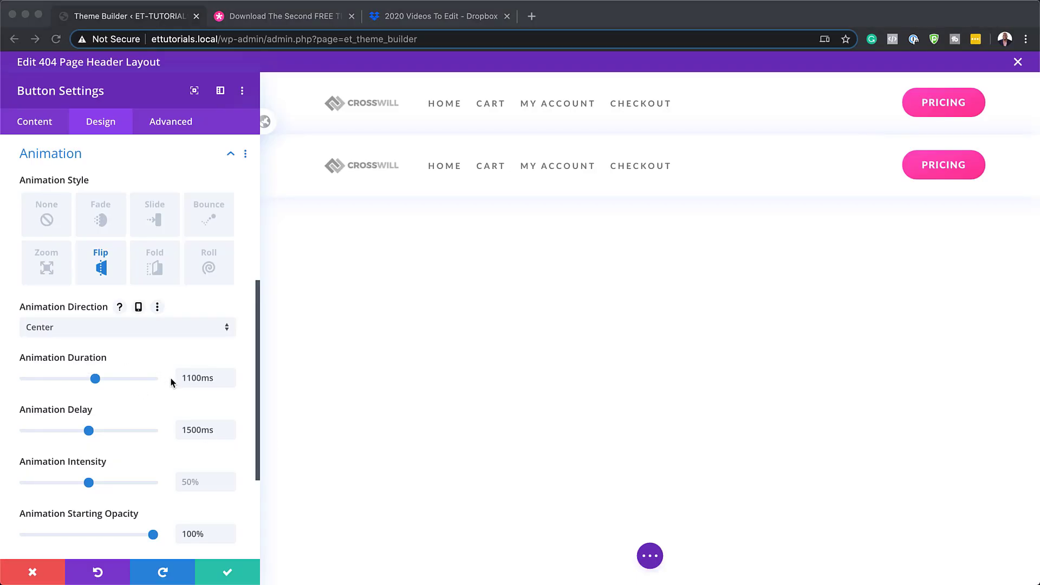
Set the Flip to 1500ms duration, 1000ms delay and 400% intensity, then save.
{"action": "left_click", "coordinate": [195, 378]}
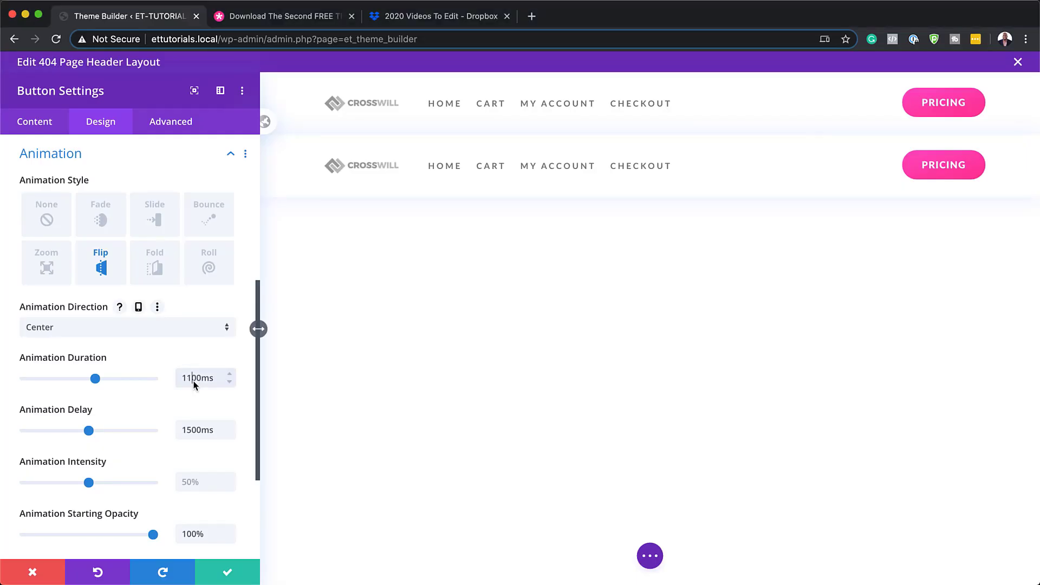
{"action": "double_click", "coordinate": [195, 377]}
{"action": "type", "text": "1500"}
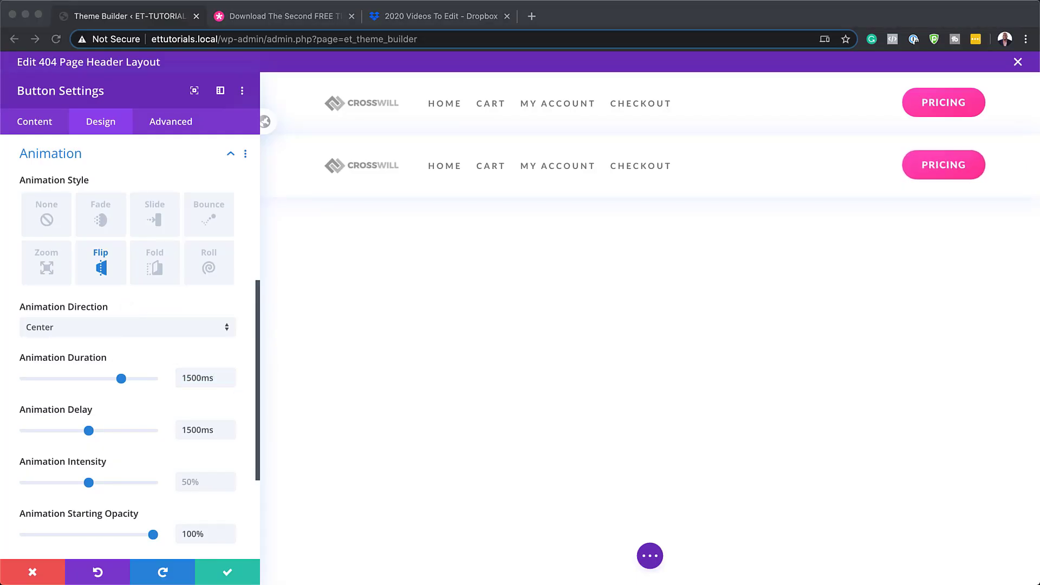
{"action": "left_click", "coordinate": [191, 431]}
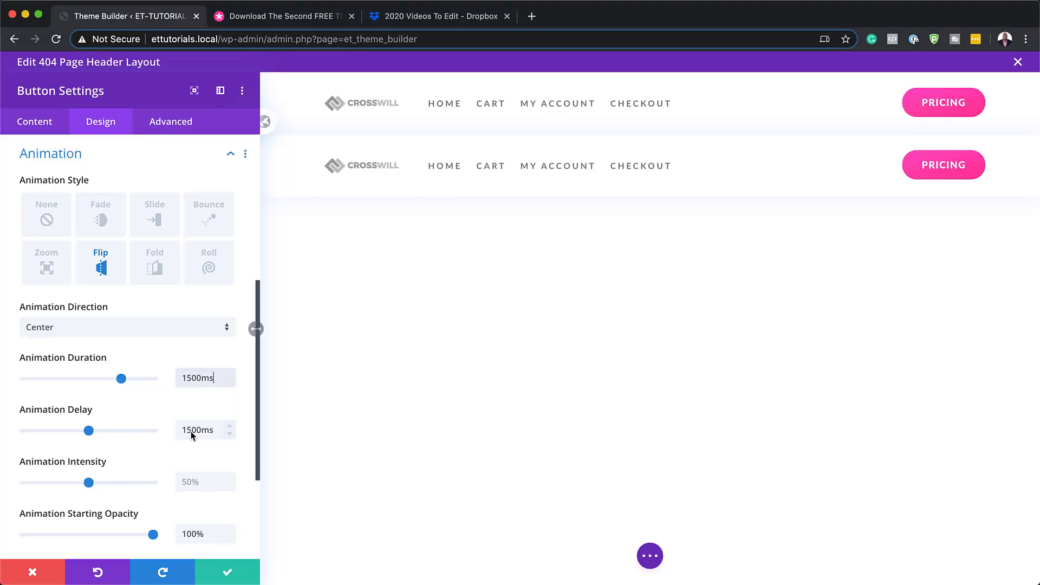
{"action": "type", "text": "0"}
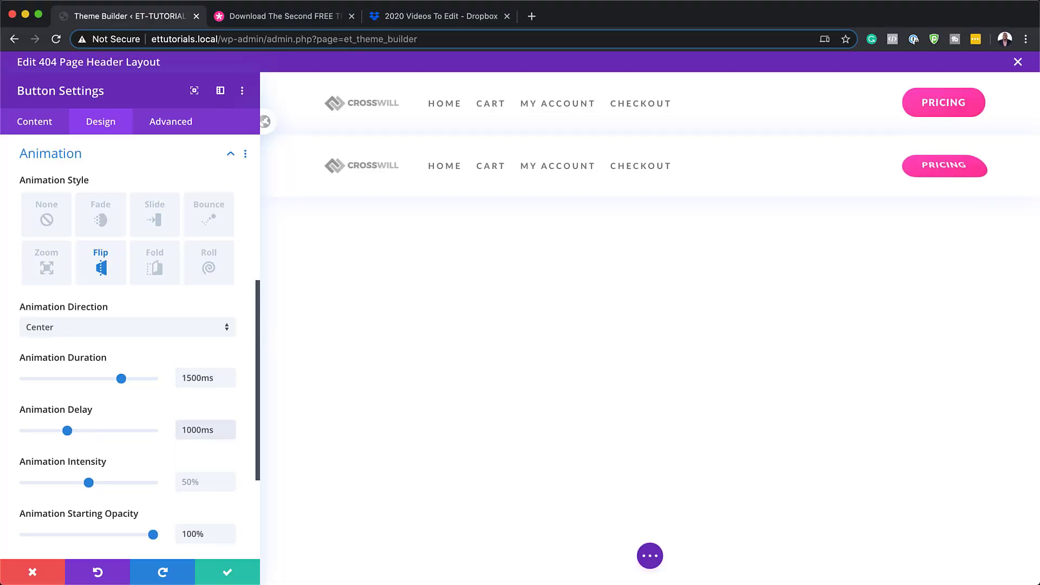
{"action": "key", "text": "super+Tab"}
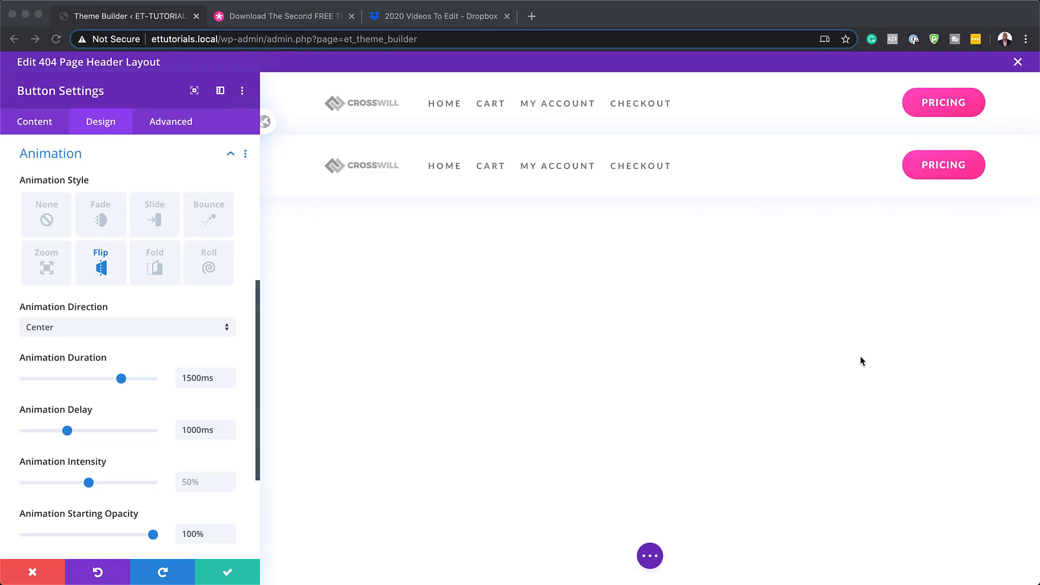
{"action": "left_click", "coordinate": [204, 482]}
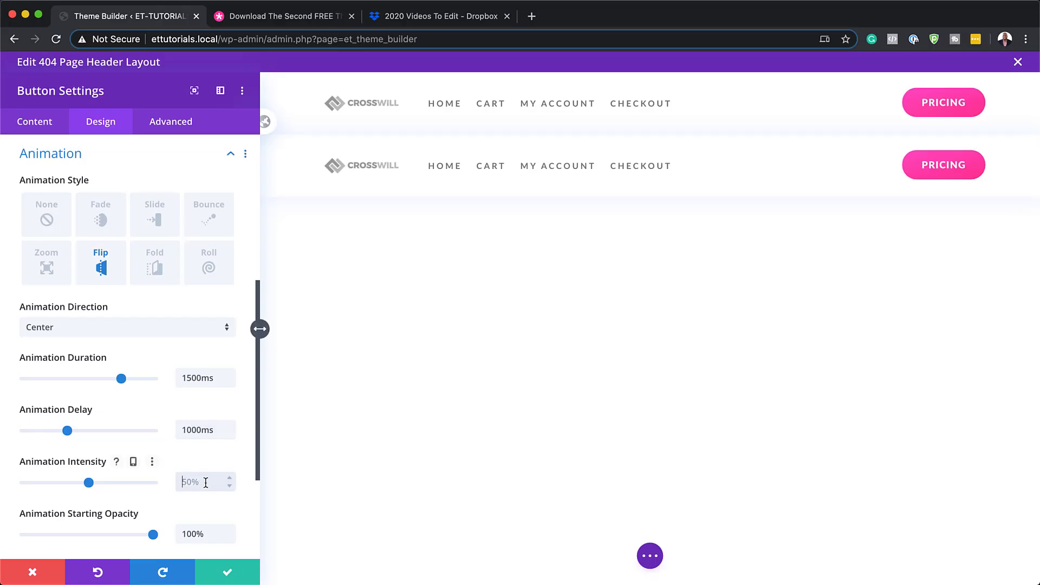
{"action": "type", "text": "400%"}
{"action": "key", "text": "Return"}
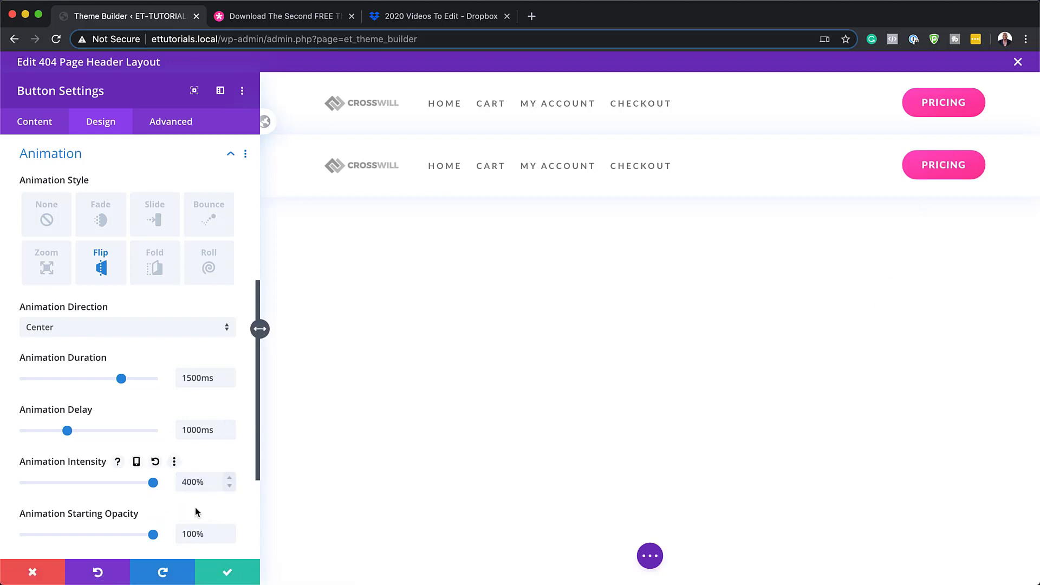
{"action": "left_click", "coordinate": [234, 575]}
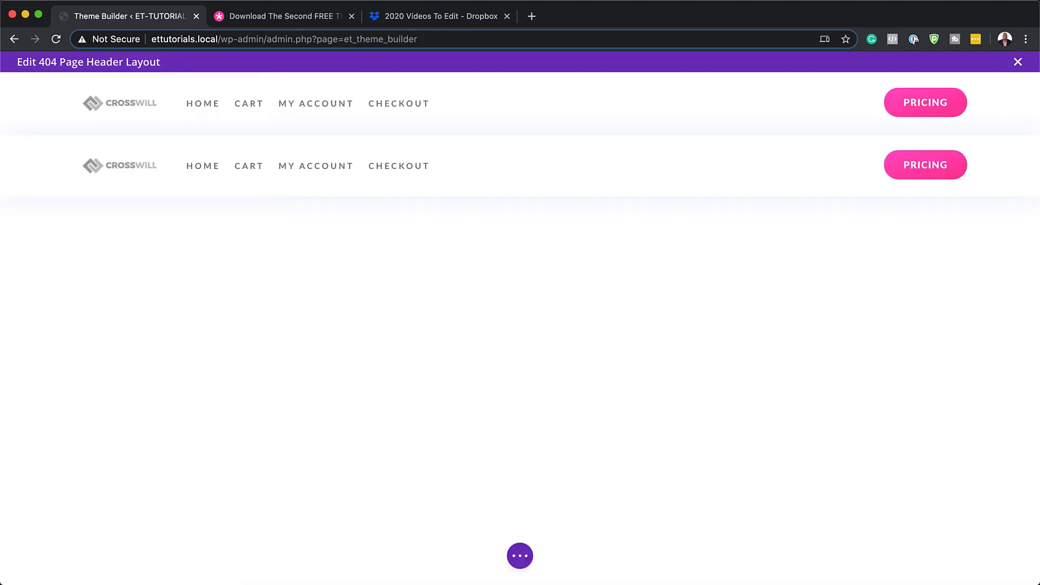
Duplicate the header section, then delete the top section.
{"action": "mouse_move", "coordinate": [216, 171]}
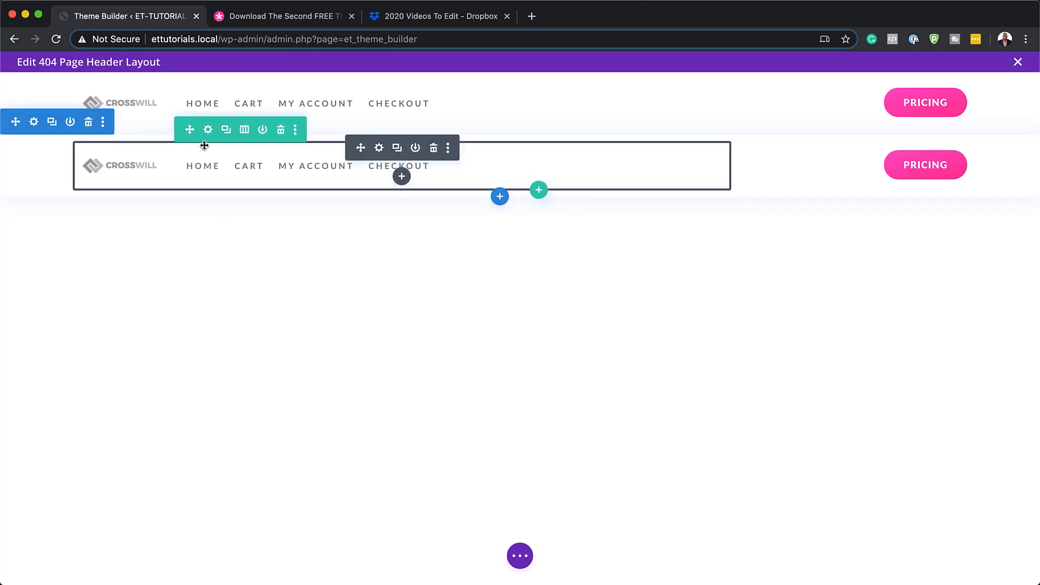
{"action": "left_click", "coordinate": [51, 88]}
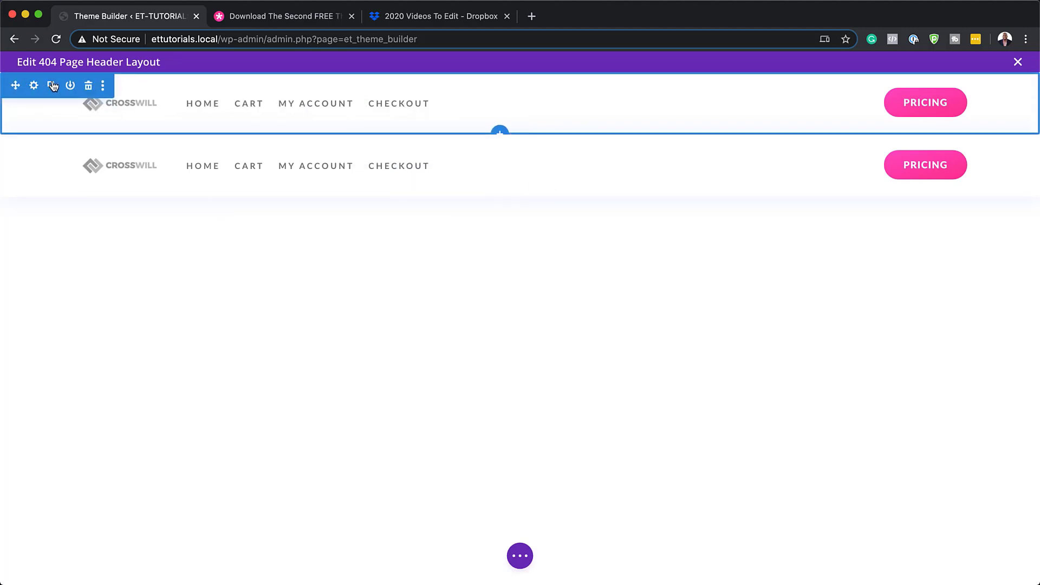
{"action": "mouse_move", "coordinate": [570, 154]}
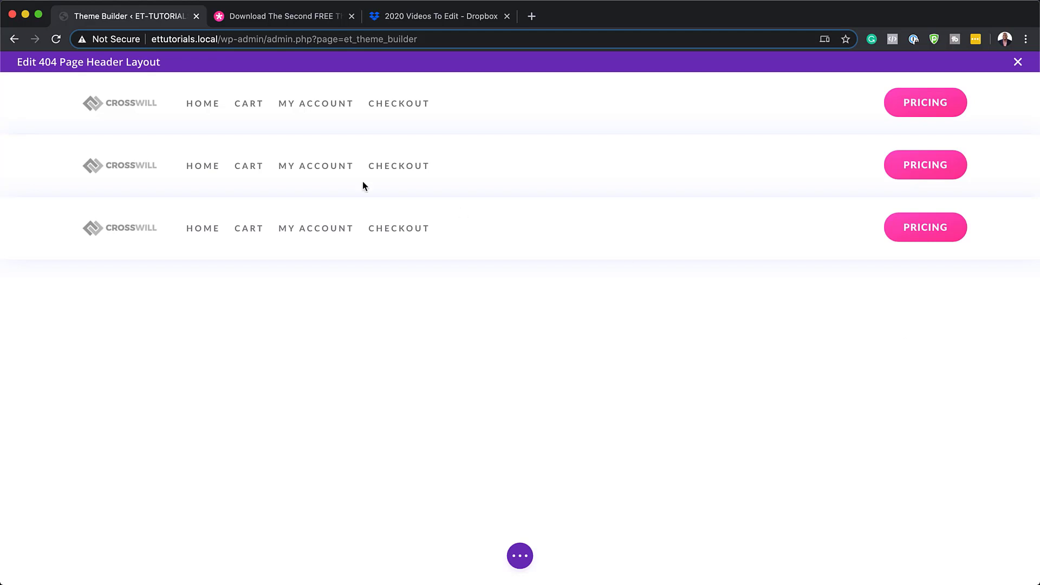
{"action": "mouse_move", "coordinate": [91, 88]}
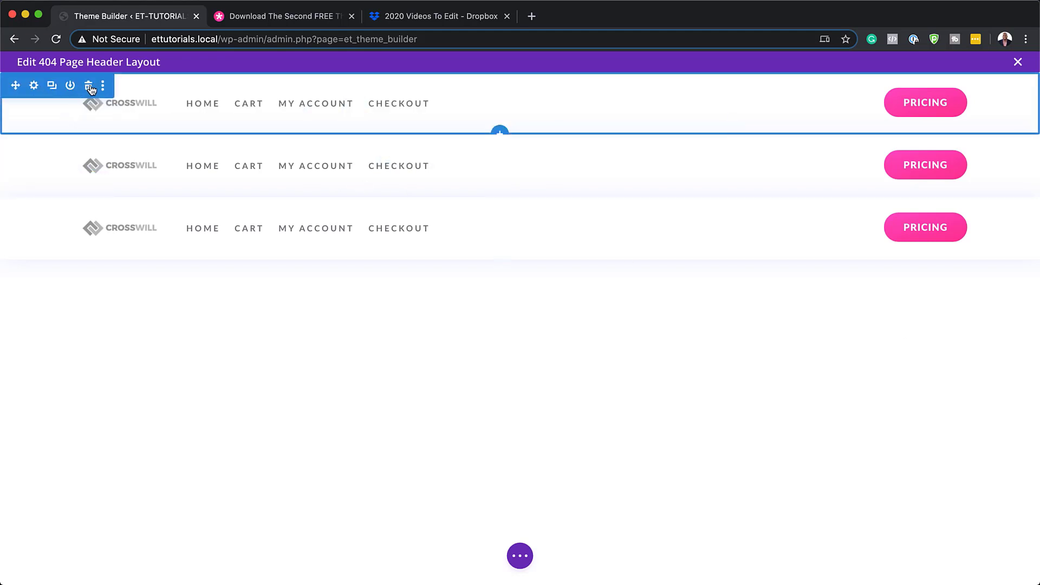
{"action": "left_click", "coordinate": [89, 87]}
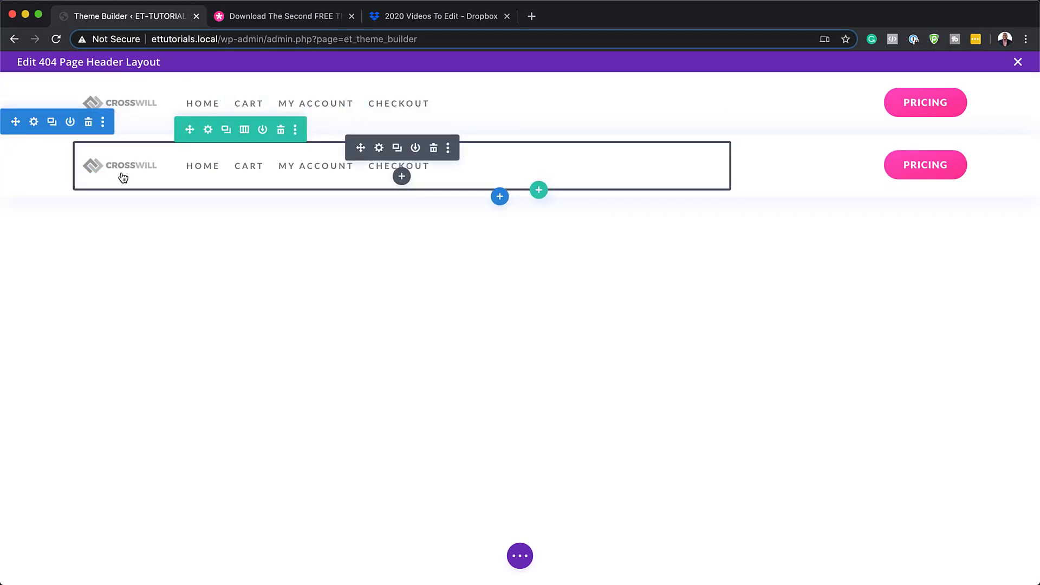
Duplicate the second header section and open the third row's settings.
{"action": "left_click", "coordinate": [52, 122]}
{"action": "mouse_move", "coordinate": [208, 196]}
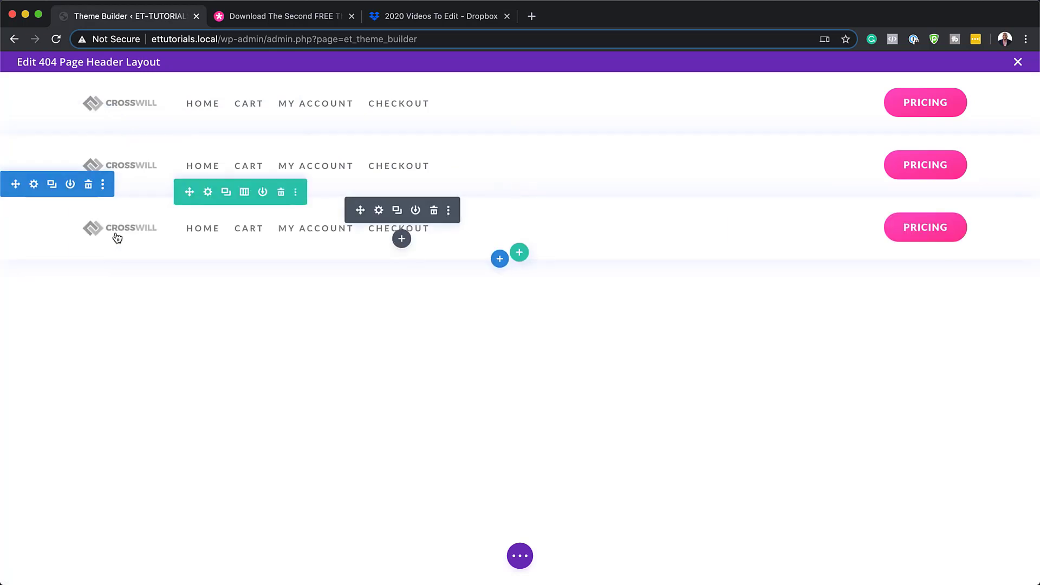
{"action": "left_click", "coordinate": [208, 193]}
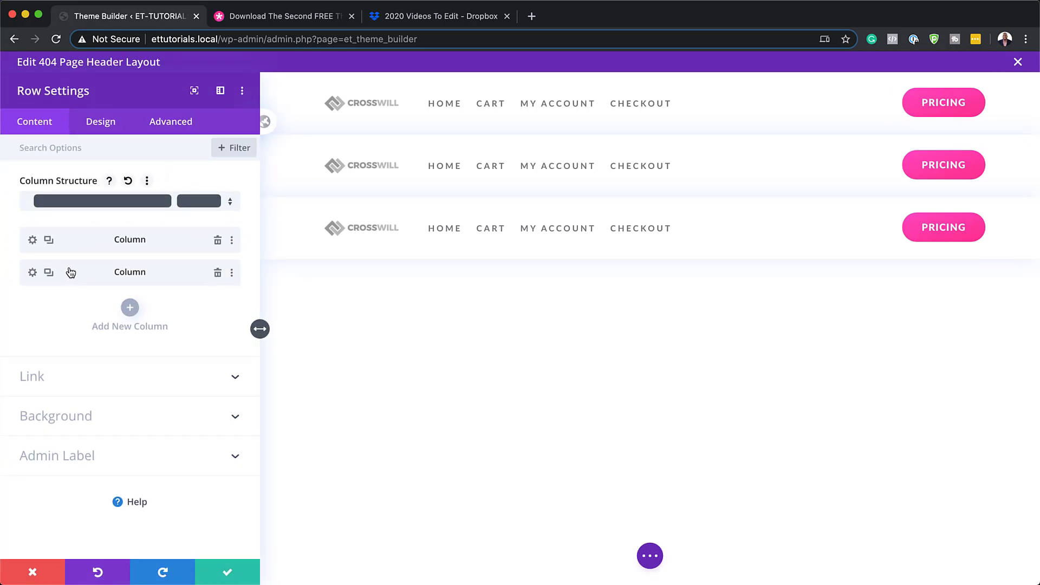
Confirm the third row's second column keeps 'perspective: 150px' custom CSS, then close the settings.
{"action": "left_click", "coordinate": [33, 271]}
{"action": "left_click", "coordinate": [170, 122]}
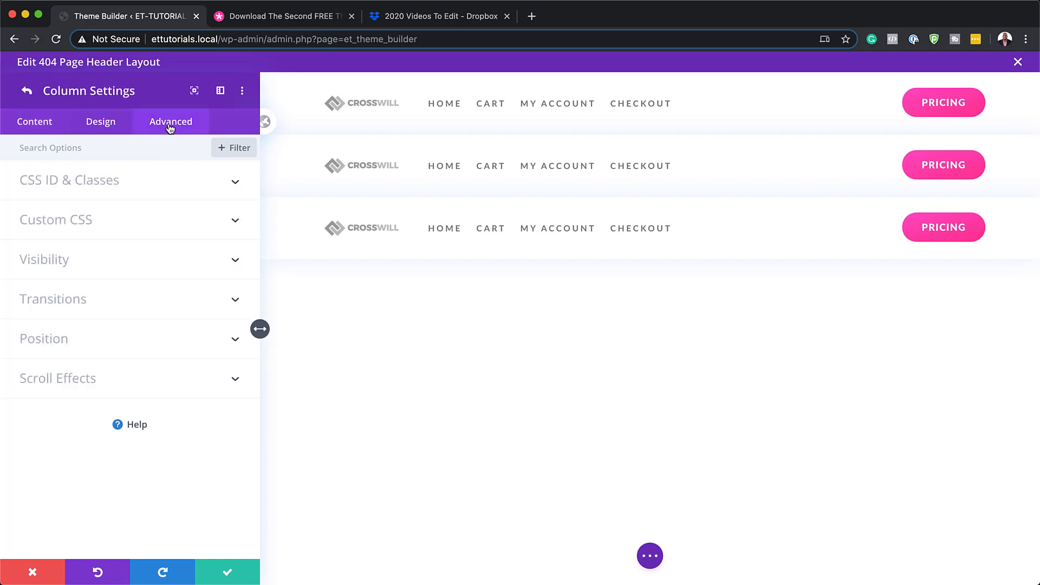
{"action": "left_click", "coordinate": [83, 219]}
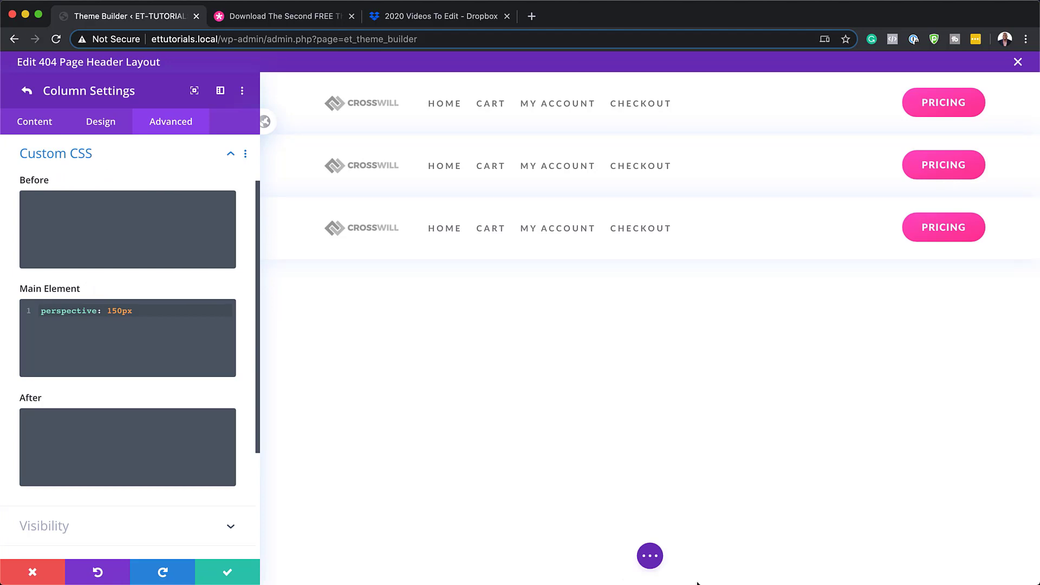
{"action": "left_click", "coordinate": [230, 573]}
{"action": "left_click", "coordinate": [228, 571]}
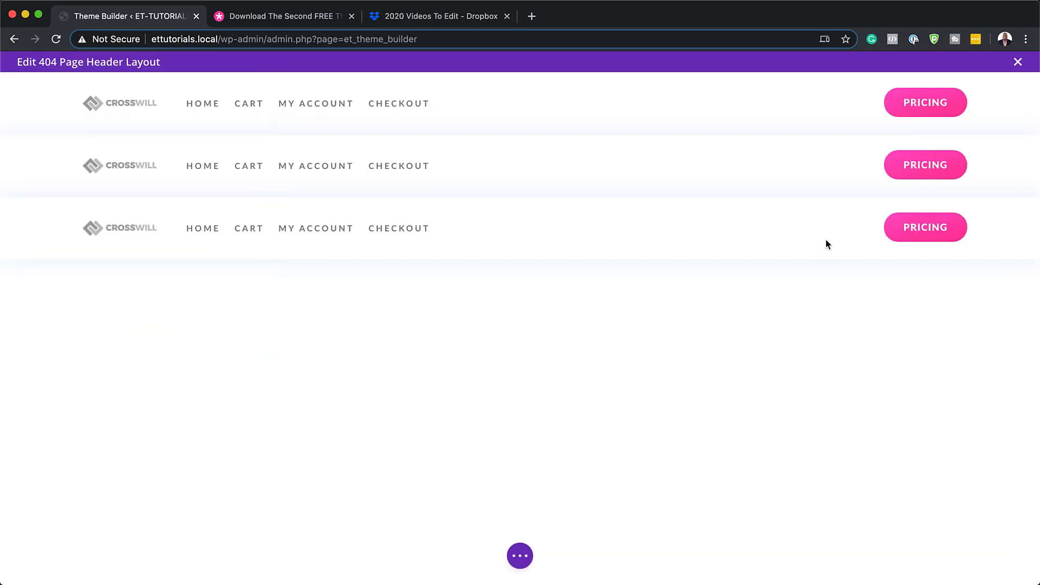
Centre-align the third Pricing button in its column.
{"action": "left_click", "coordinate": [851, 220]}
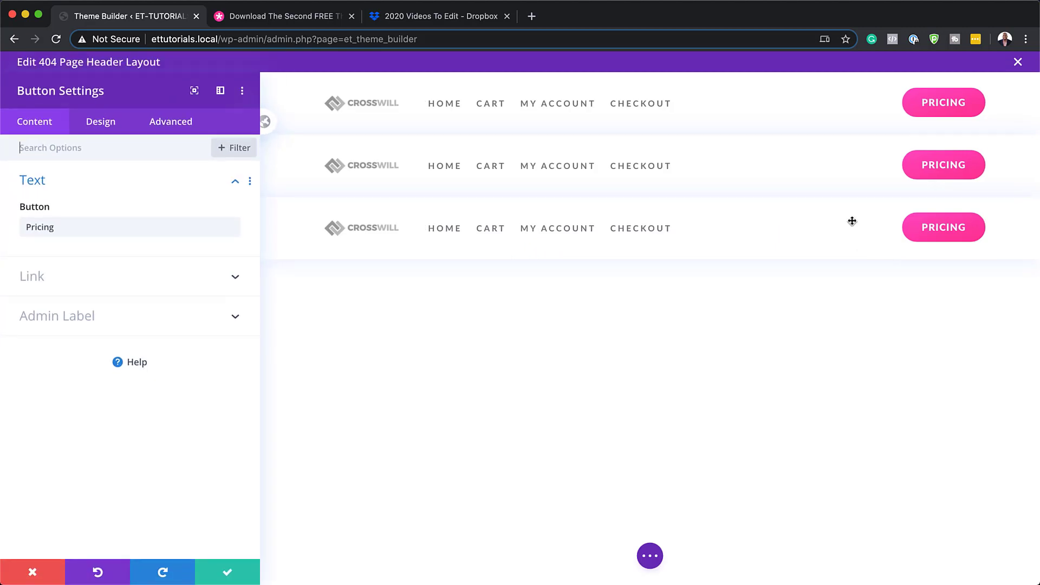
{"action": "left_click", "coordinate": [107, 124]}
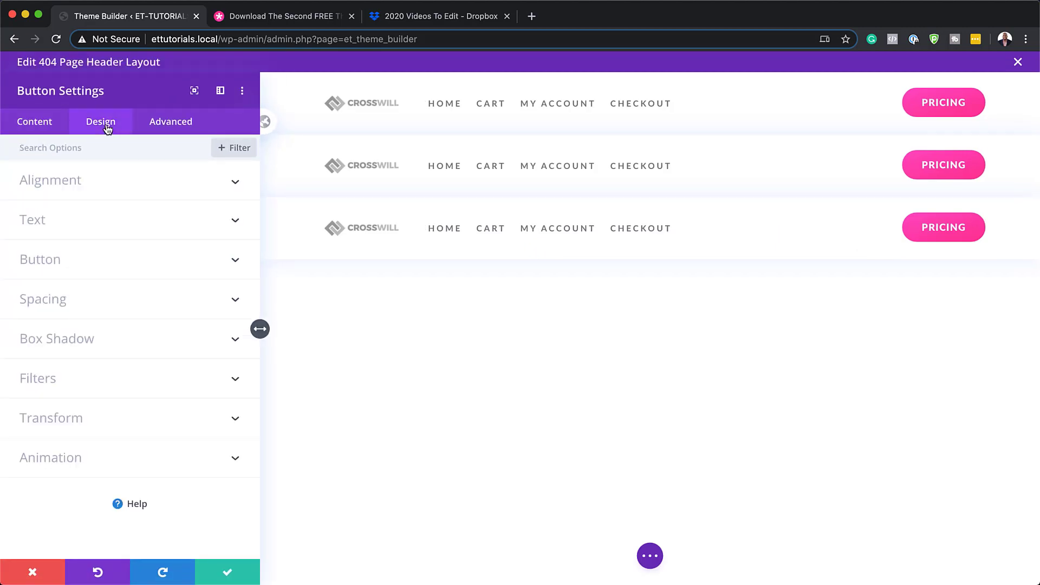
{"action": "left_click", "coordinate": [79, 180]}
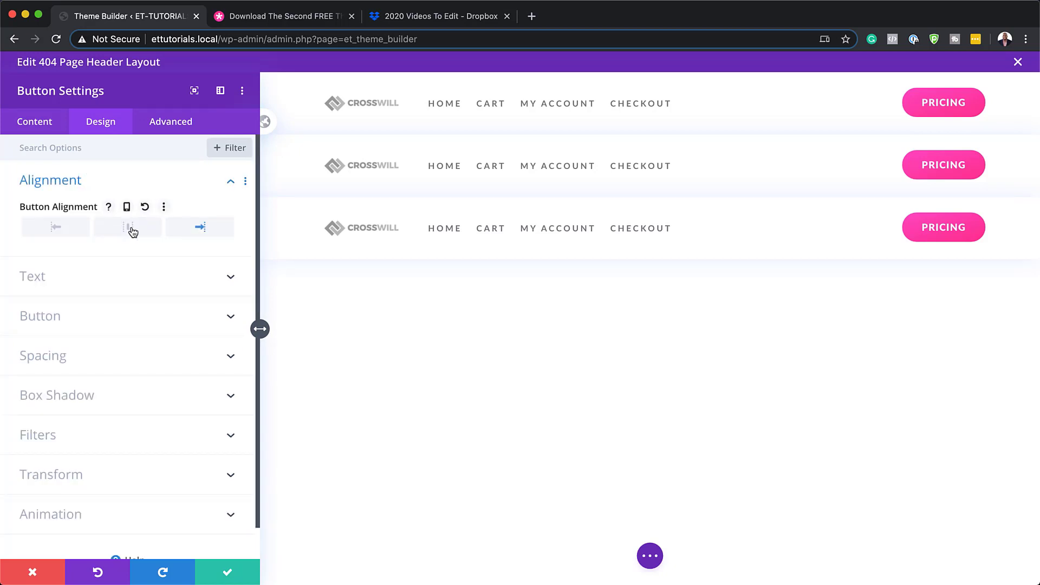
{"action": "left_click", "coordinate": [132, 230]}
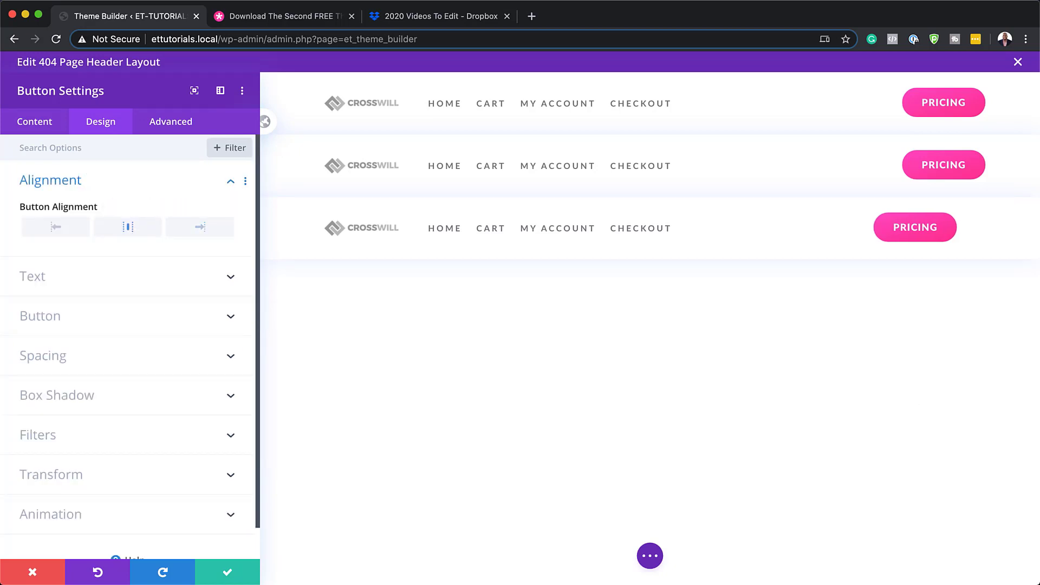
Animate the third button with Fold: 1000ms duration, 2000ms delay, 400% intensity, and save.
{"action": "left_click", "coordinate": [93, 514]}
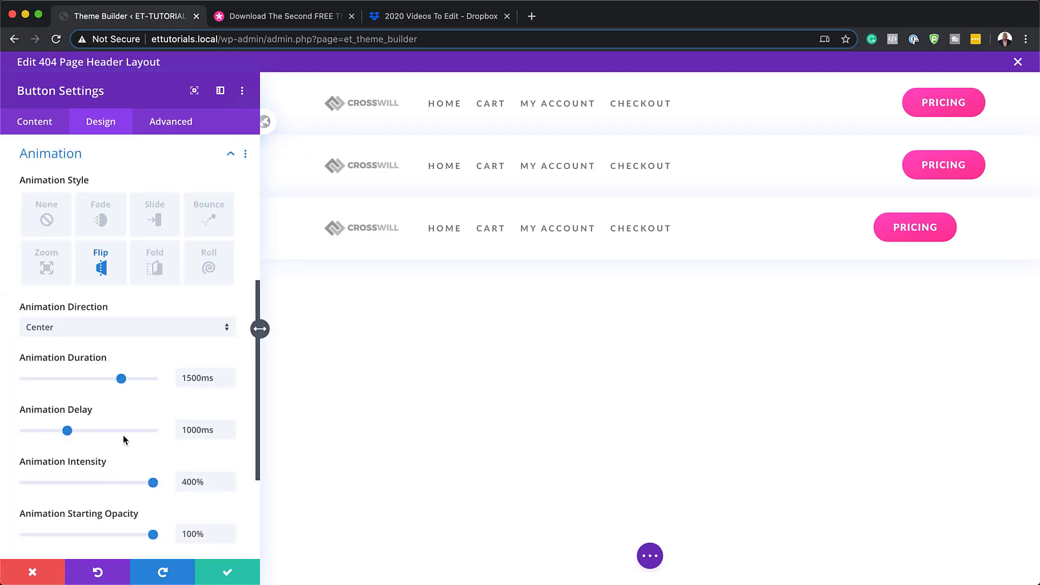
{"action": "left_click", "coordinate": [159, 272]}
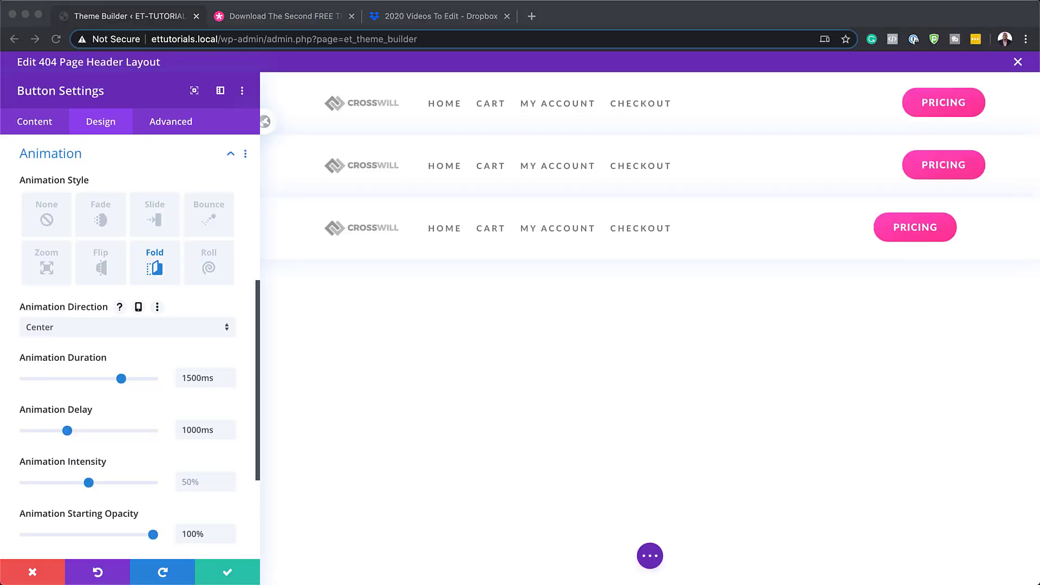
{"action": "left_click", "coordinate": [194, 378]}
{"action": "double_click", "coordinate": [195, 378]}
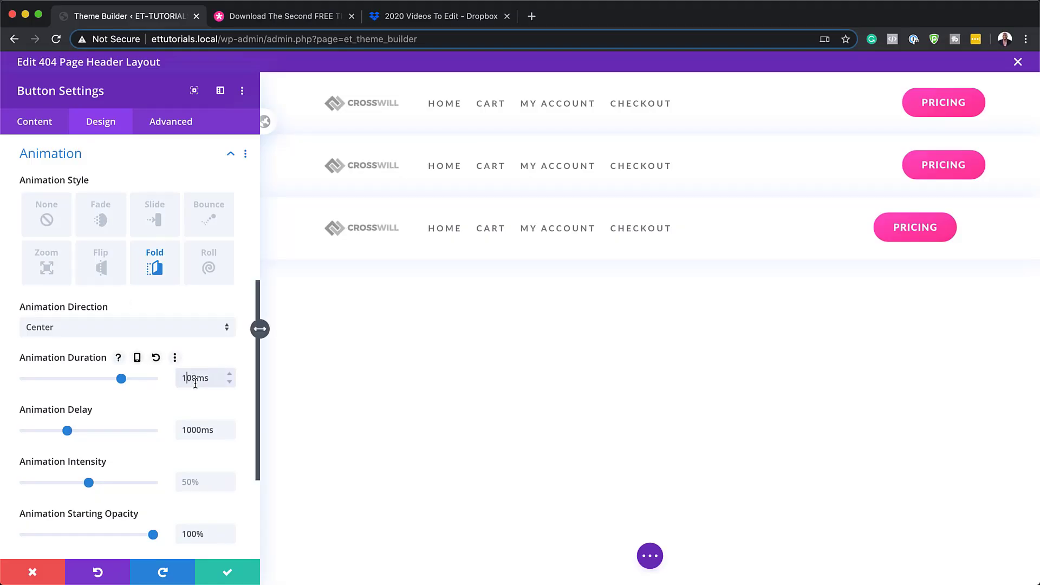
{"action": "key", "text": "BackSpace"}
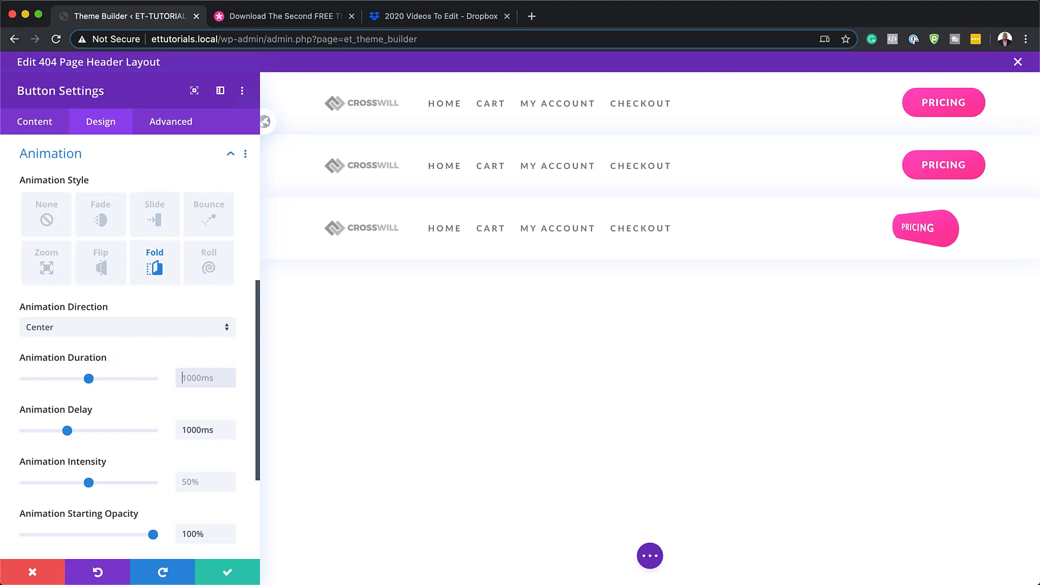
{"action": "left_click_drag", "start_coordinate": [187, 430], "coordinate": [171, 431]}
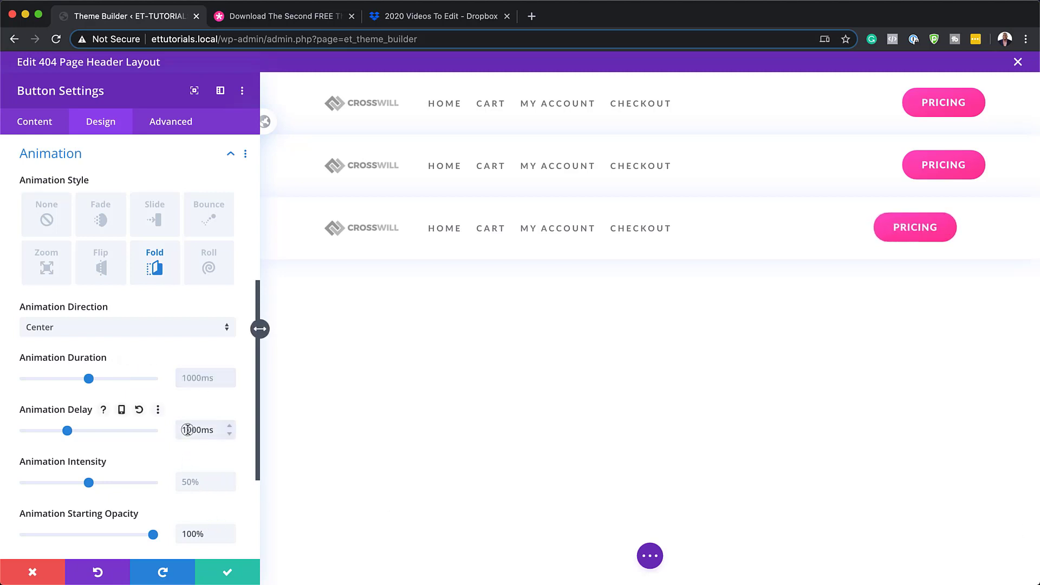
{"action": "type", "text": "2"}
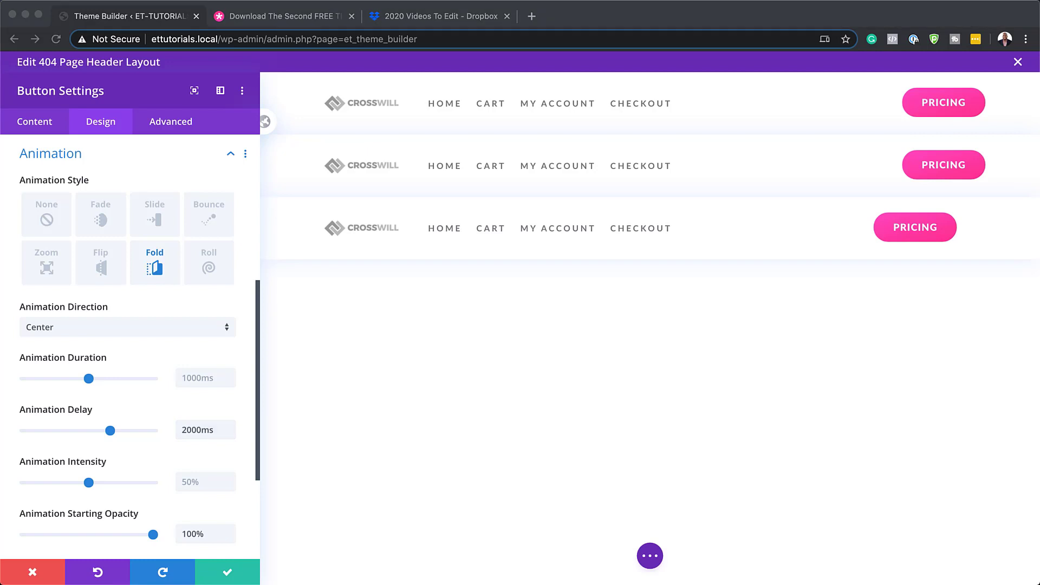
{"action": "left_click", "coordinate": [192, 482]}
{"action": "triple_click", "coordinate": [192, 482]}
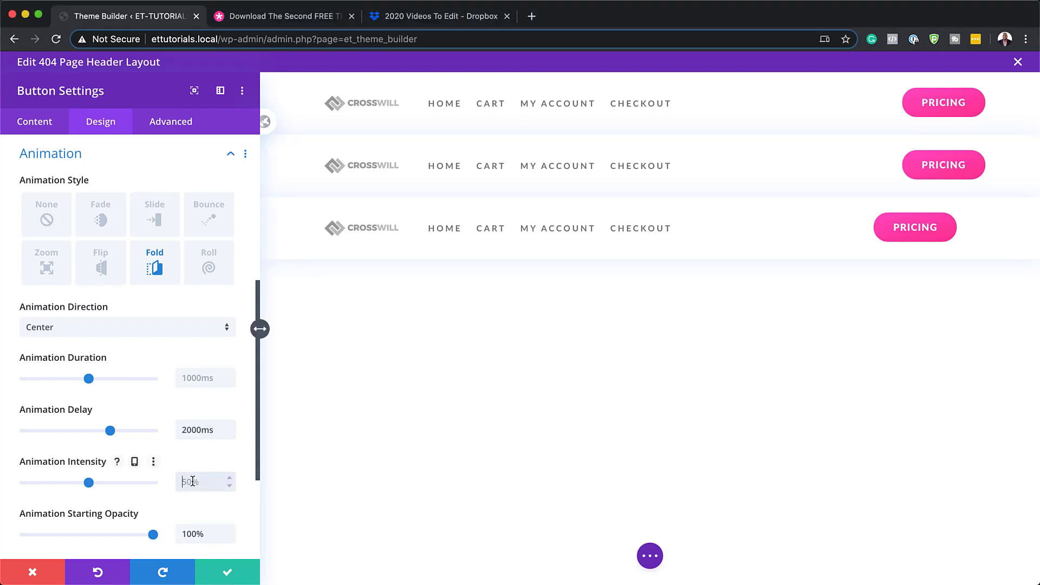
{"action": "type", "text": "40%"}
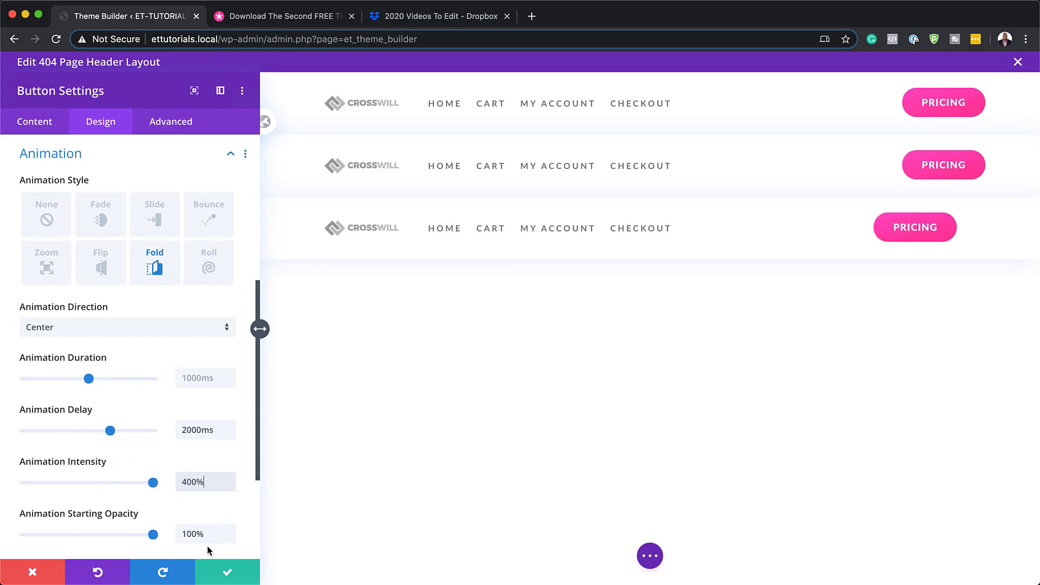
{"action": "left_click", "coordinate": [227, 572]}
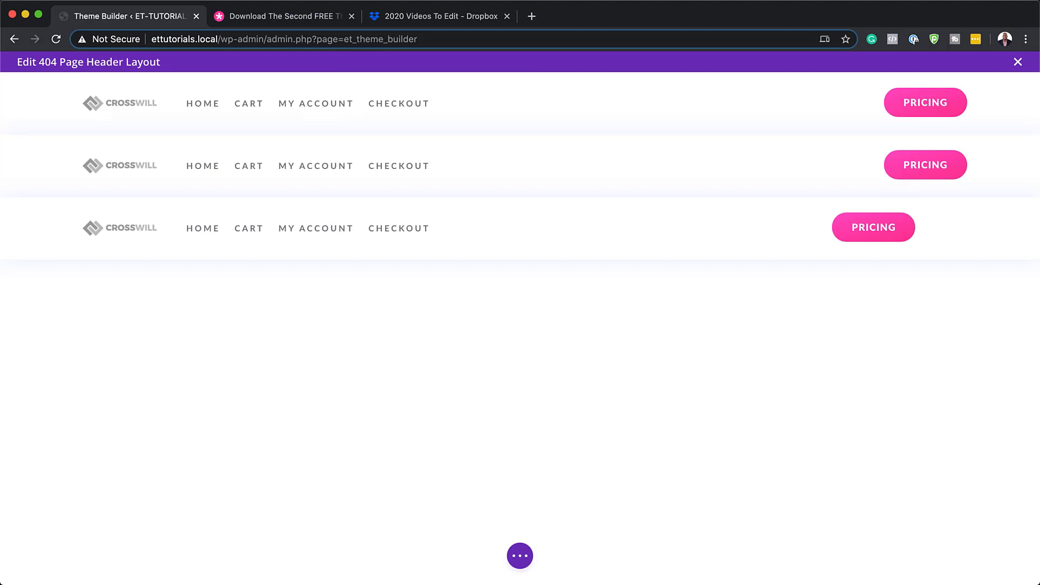
{"action": "mouse_move", "coordinate": [53, 87]}
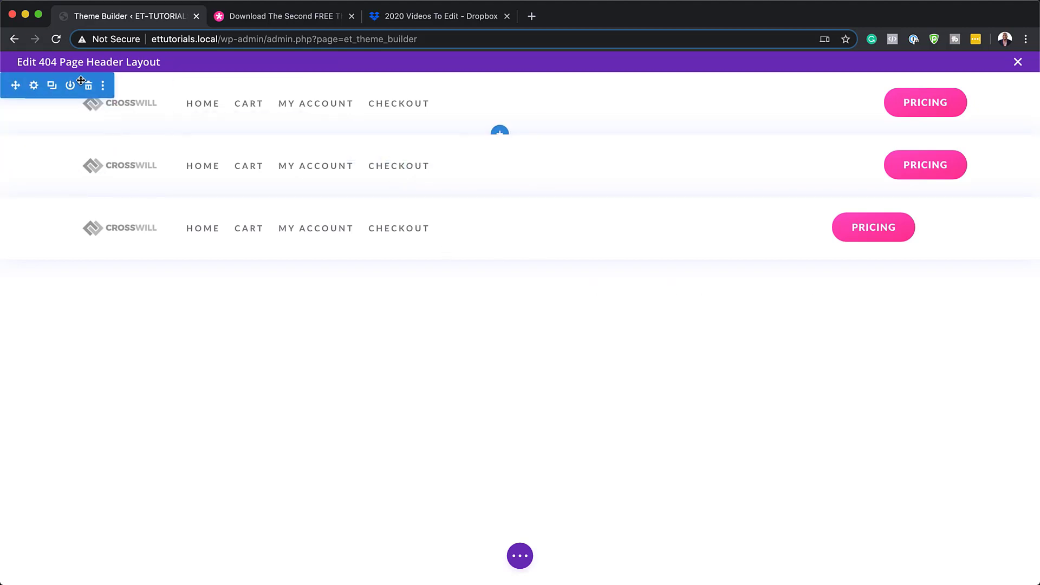
Duplicate the top header into a fourth row and give the top row's second column a Bounce animation from Down.
{"action": "left_click", "coordinate": [53, 88]}
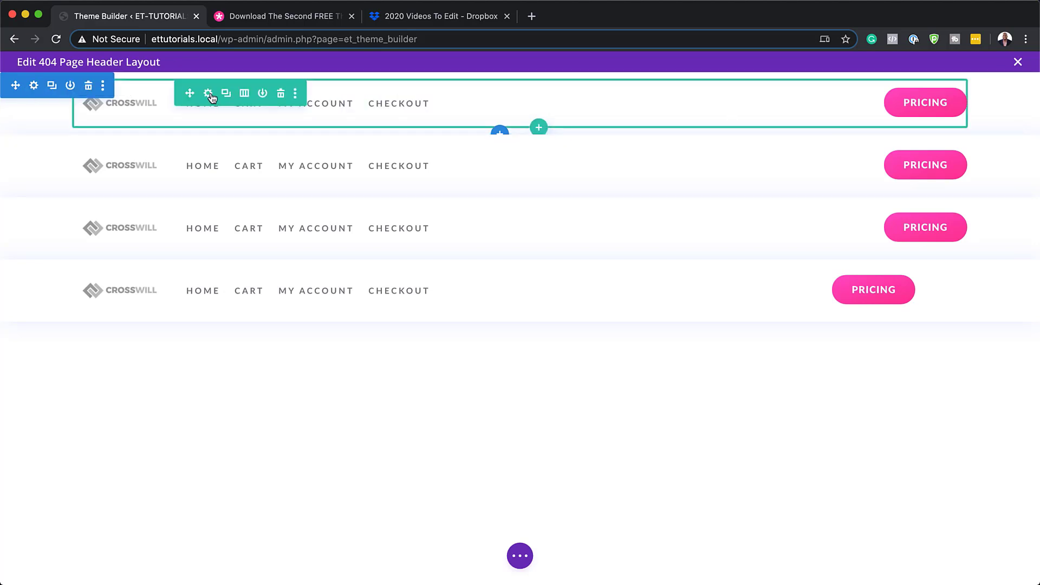
{"action": "left_click", "coordinate": [209, 95]}
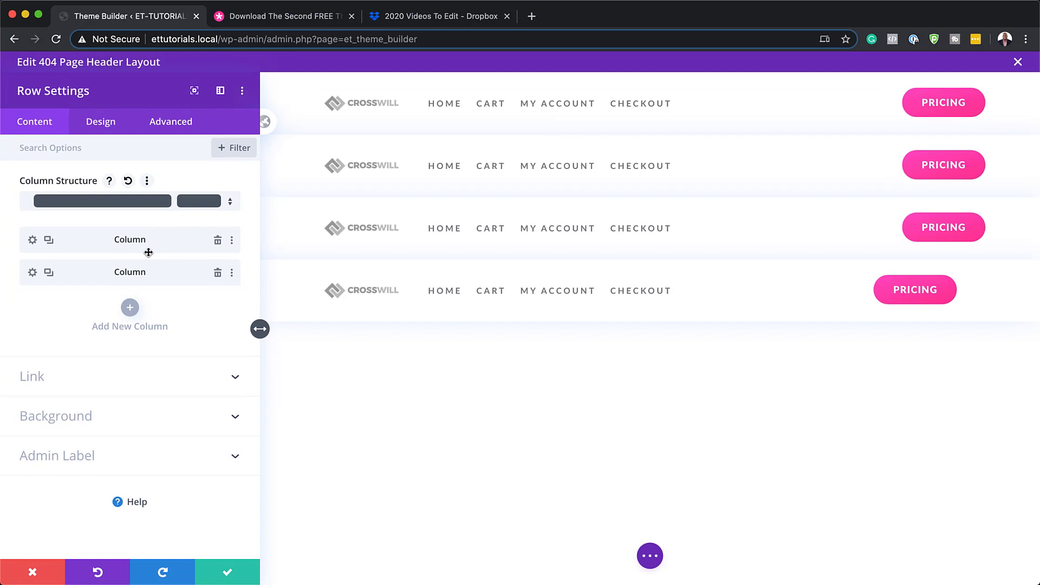
{"action": "left_click", "coordinate": [32, 275]}
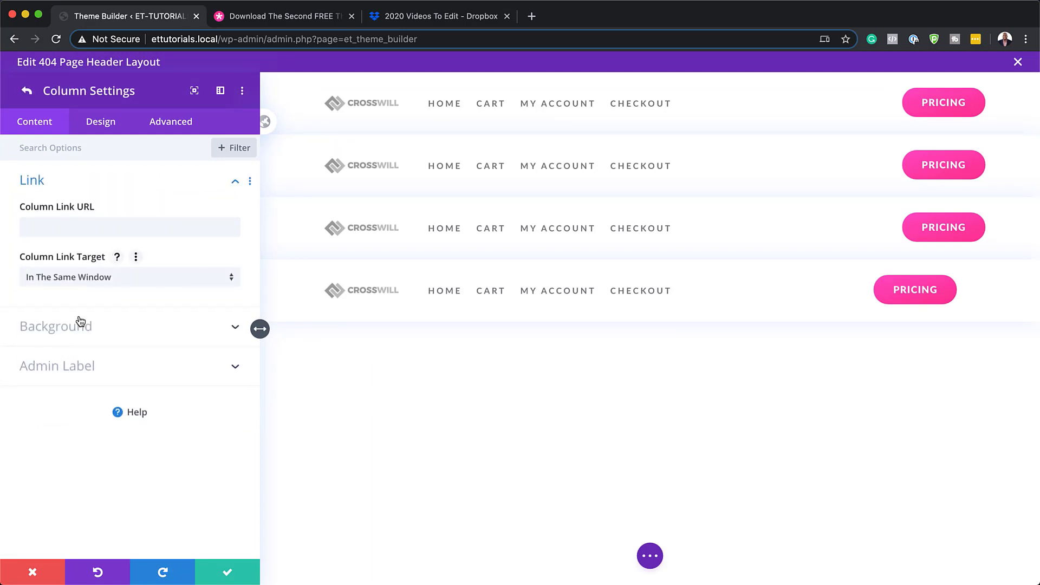
{"action": "left_click", "coordinate": [109, 124]}
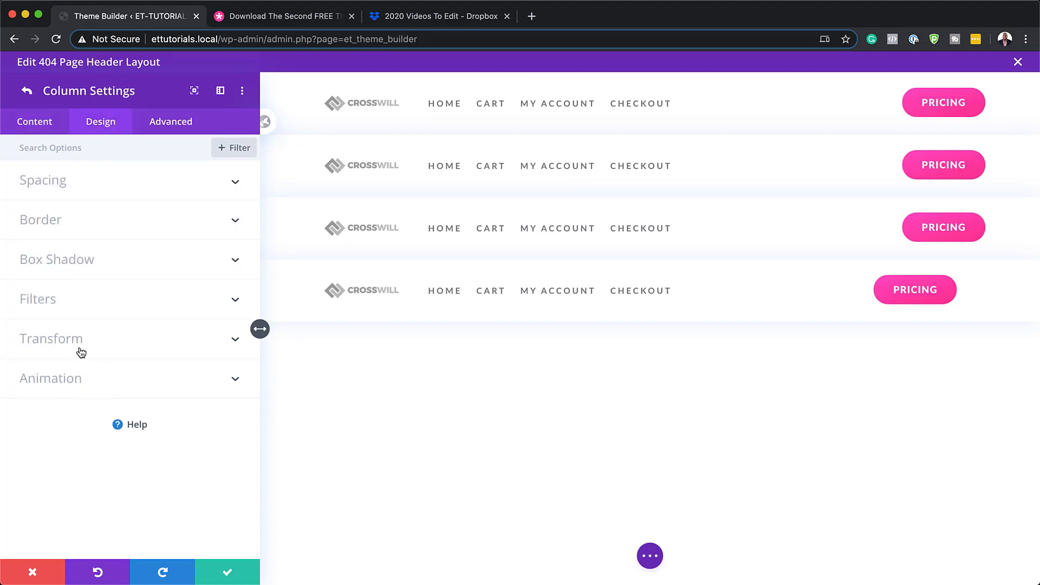
{"action": "left_click", "coordinate": [69, 379]}
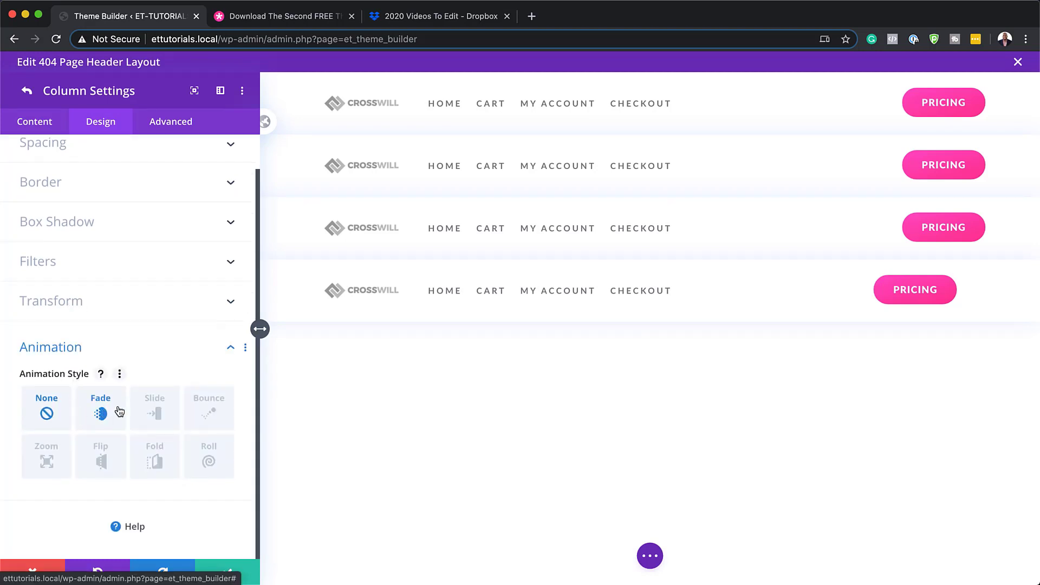
{"action": "left_click", "coordinate": [215, 415]}
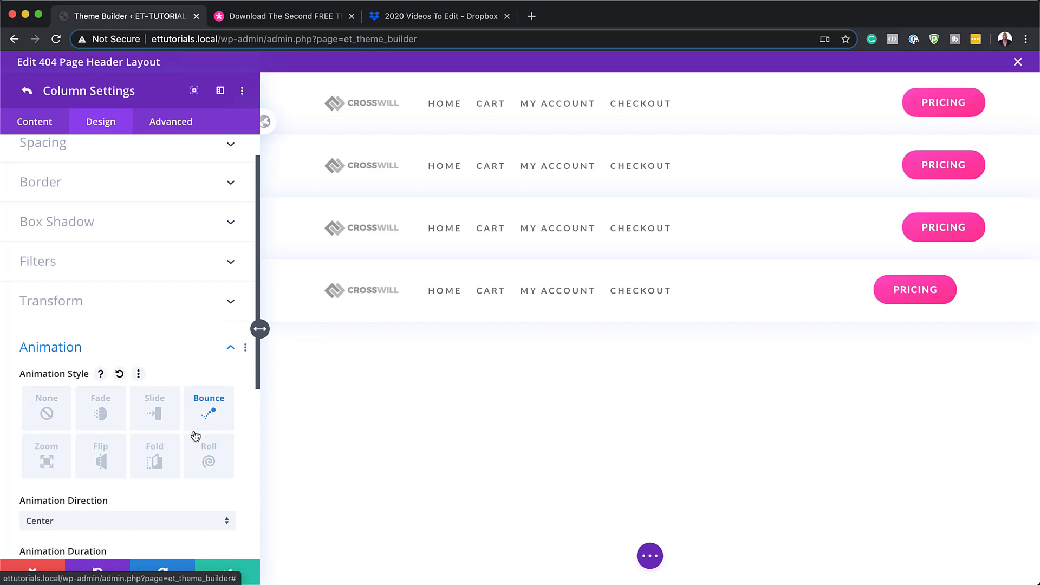
{"action": "scroll", "coordinate": [198, 433], "scroll_direction": "down", "scroll_amount": 3}
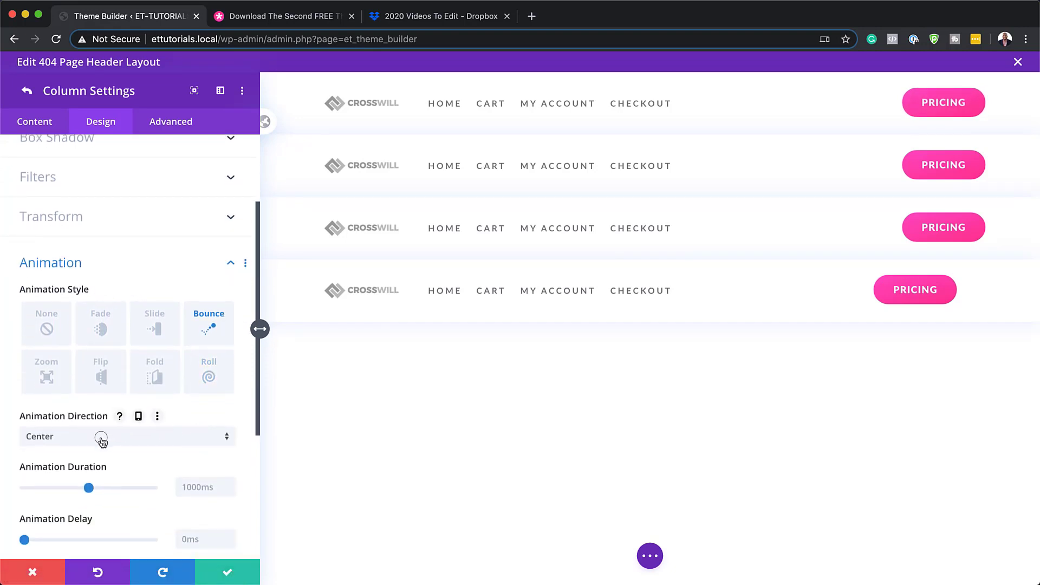
{"action": "left_click", "coordinate": [102, 442]}
{"action": "left_click", "coordinate": [92, 499]}
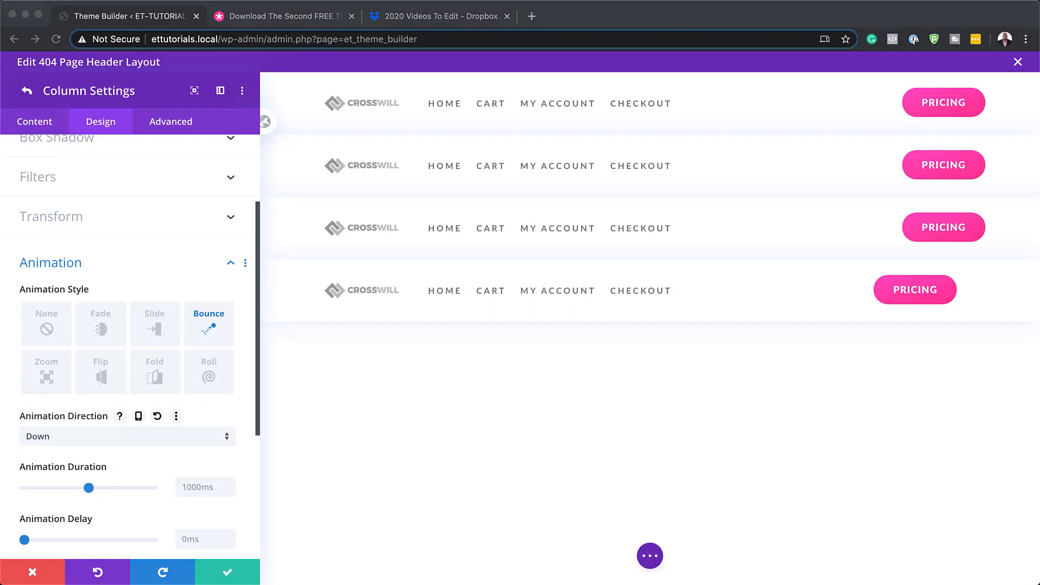
Keep the column's animation duration at 1000ms and set its animation delay to 2000ms.
{"action": "scroll", "coordinate": [202, 410], "scroll_direction": "down", "scroll_amount": 3}
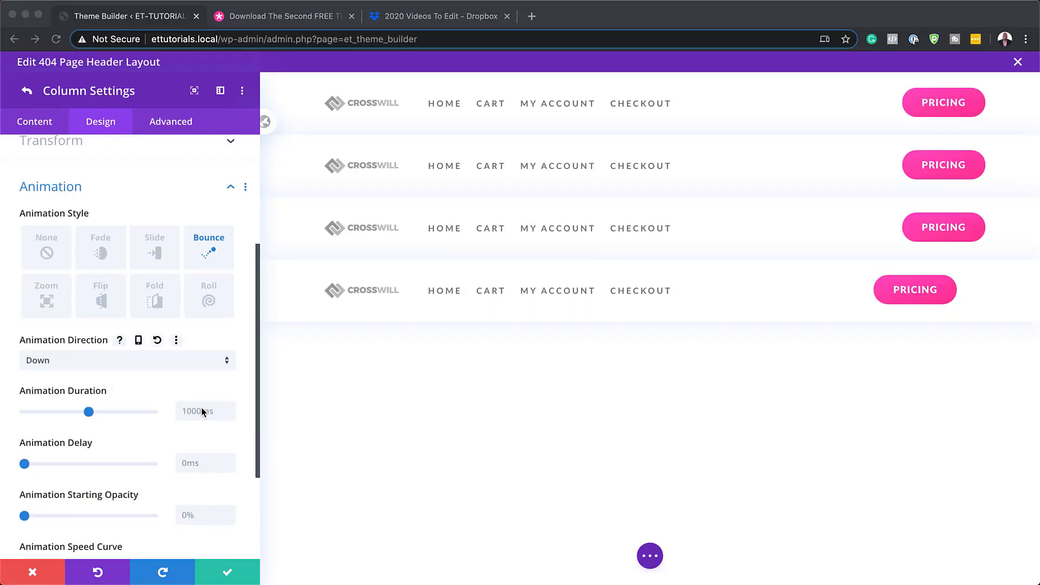
{"action": "left_click", "coordinate": [188, 409]}
{"action": "key", "text": "Delete"}
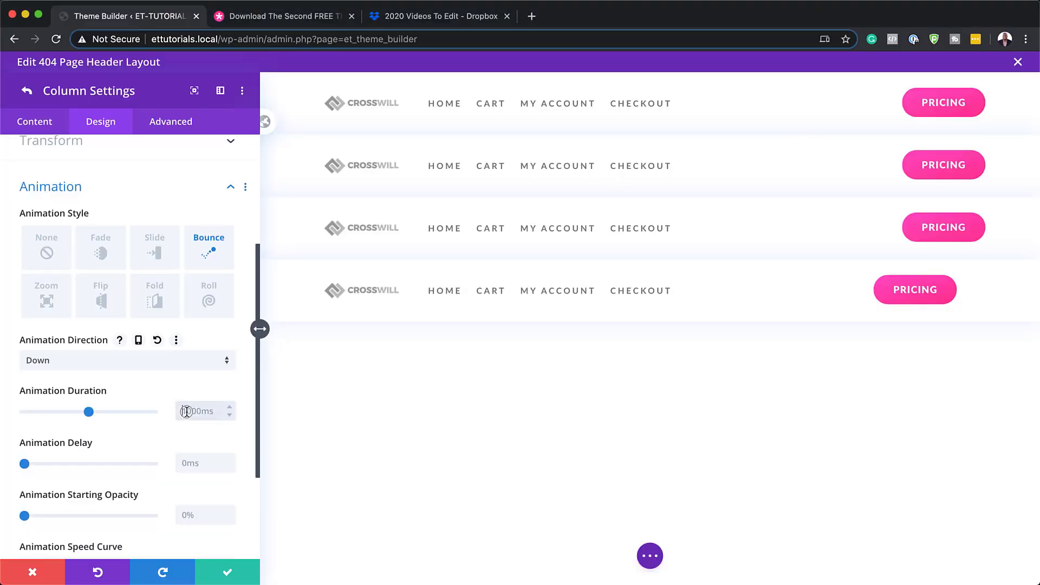
{"action": "type", "text": "2"}
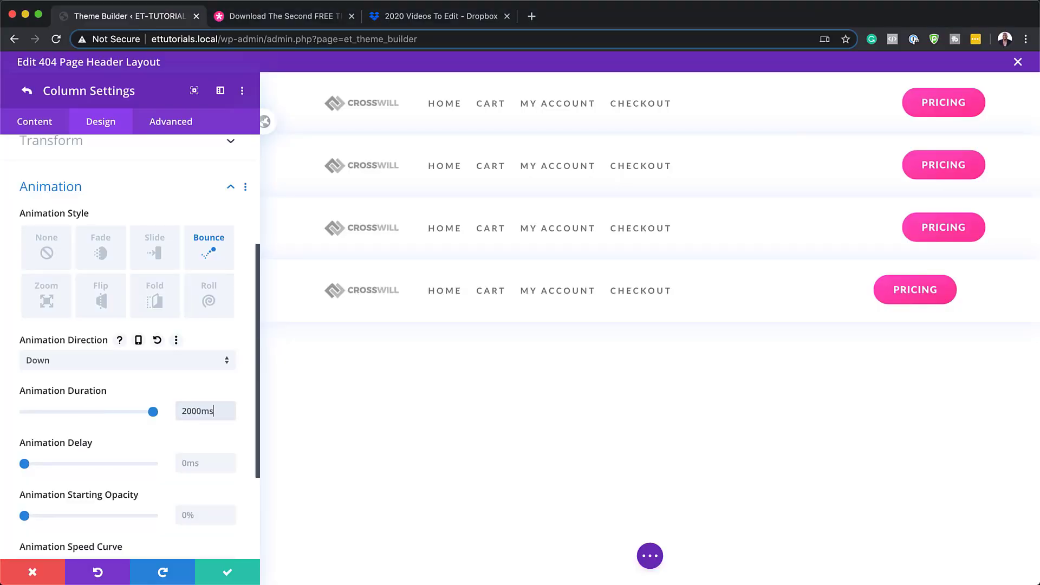
{"action": "key", "text": "ctrl+z"}
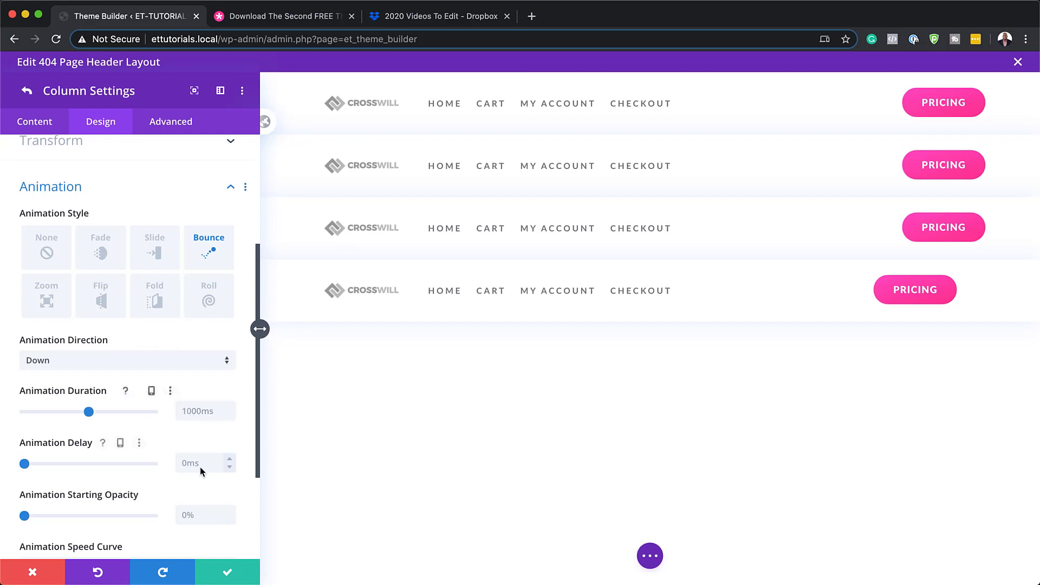
{"action": "left_click", "coordinate": [189, 463]}
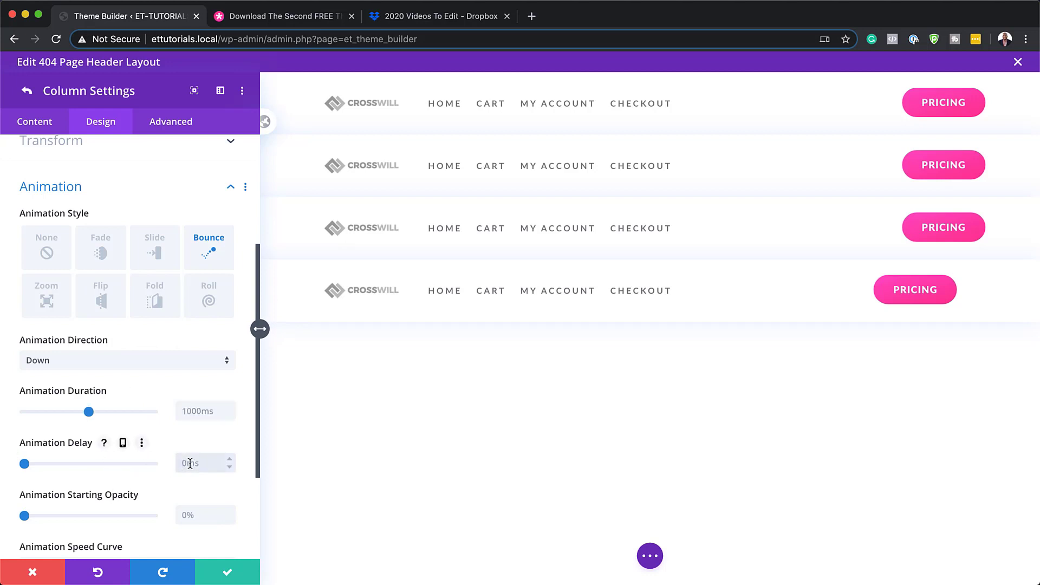
{"action": "type", "text": "2000"}
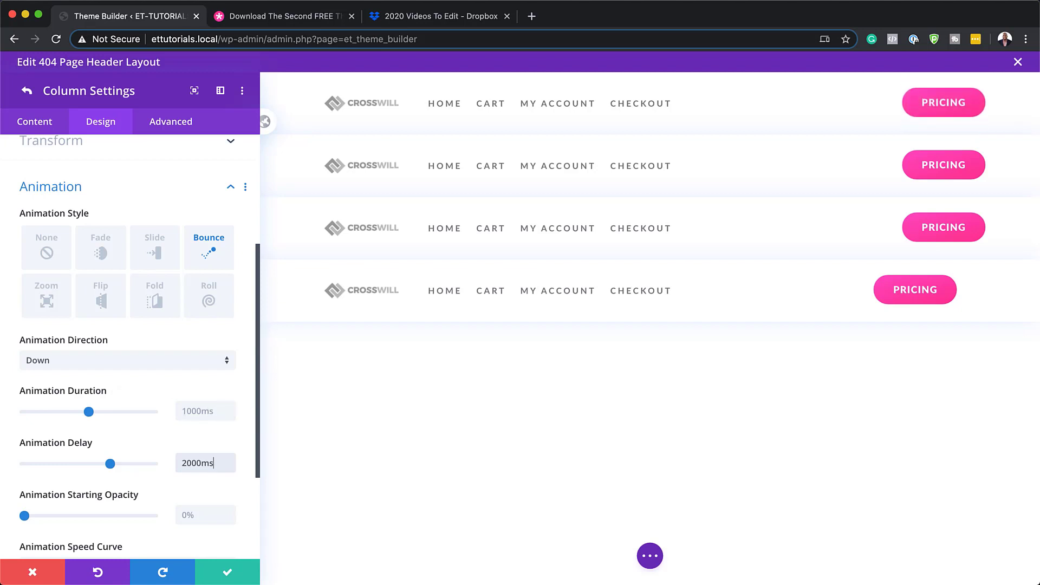
{"action": "key", "text": "super+Tab"}
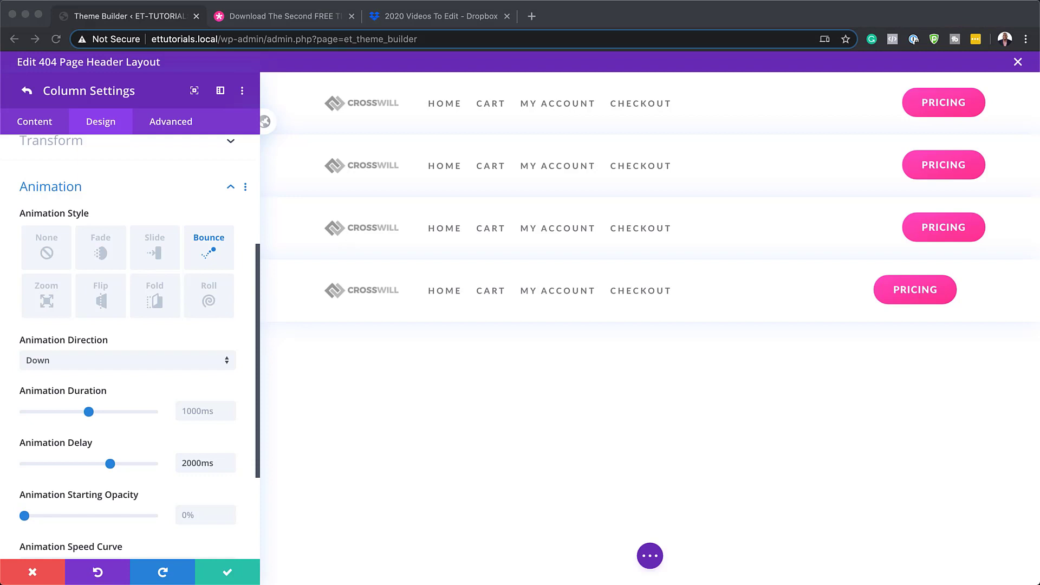
{"action": "left_click", "coordinate": [171, 122]}
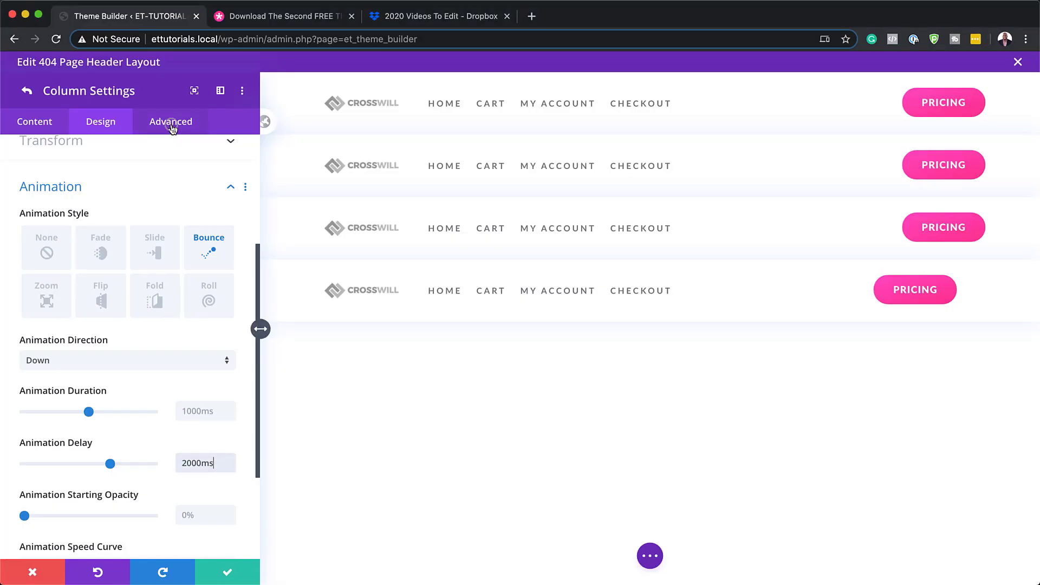
Add 'perspective: 150px;' to the column's Main Element custom CSS and save the column and row settings.
{"action": "left_click", "coordinate": [171, 122]}
{"action": "left_click", "coordinate": [75, 221]}
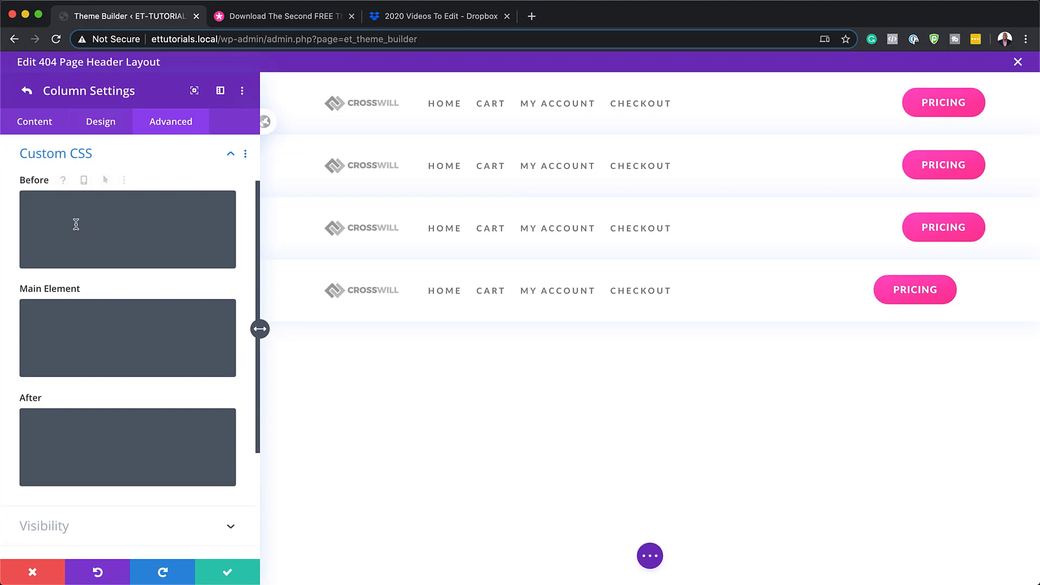
{"action": "left_click", "coordinate": [79, 319]}
{"action": "type", "text": "perspective: 150px;"}
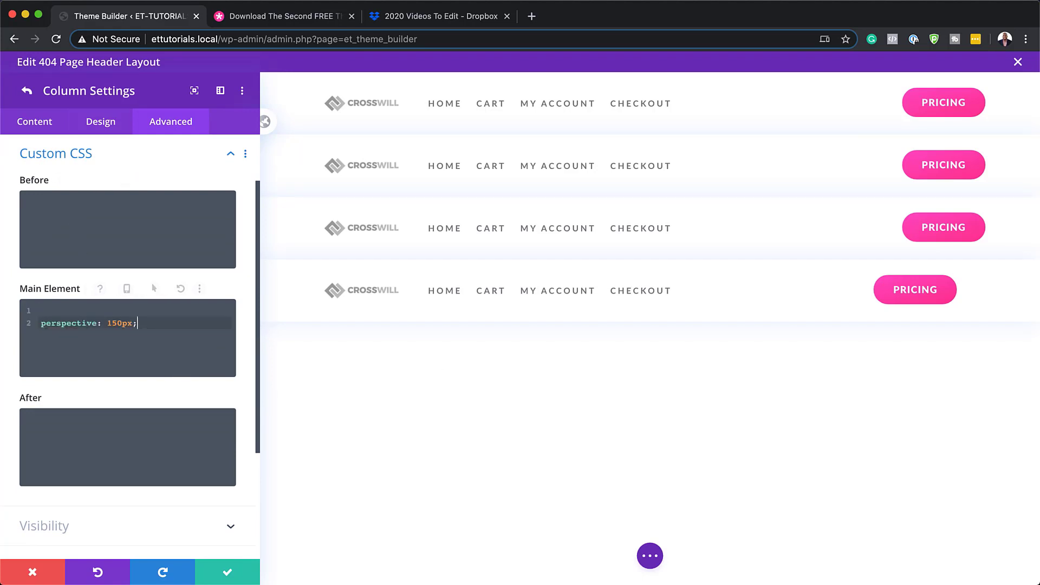
{"action": "left_click", "coordinate": [228, 573]}
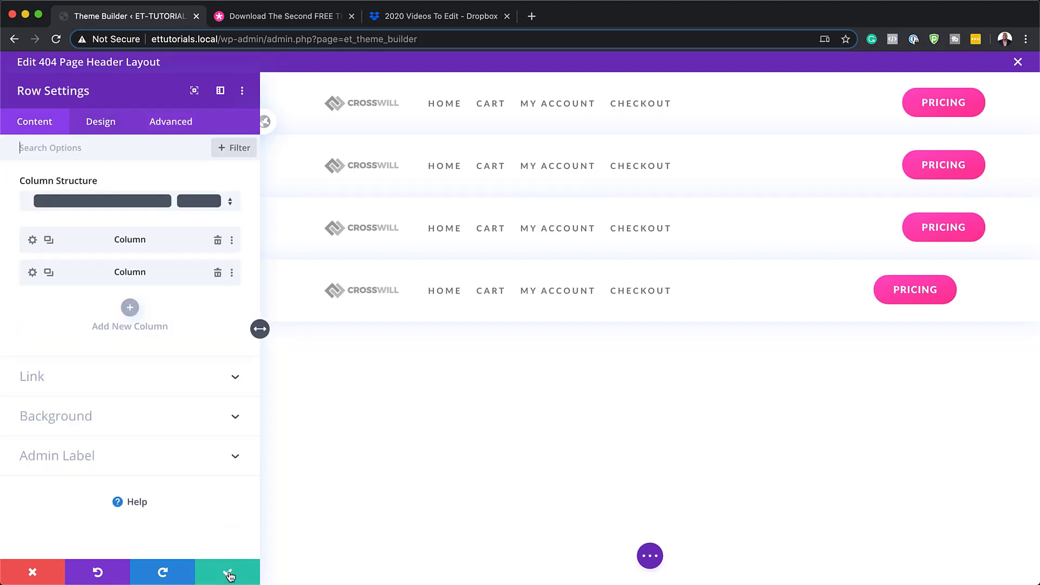
{"action": "left_click", "coordinate": [231, 574]}
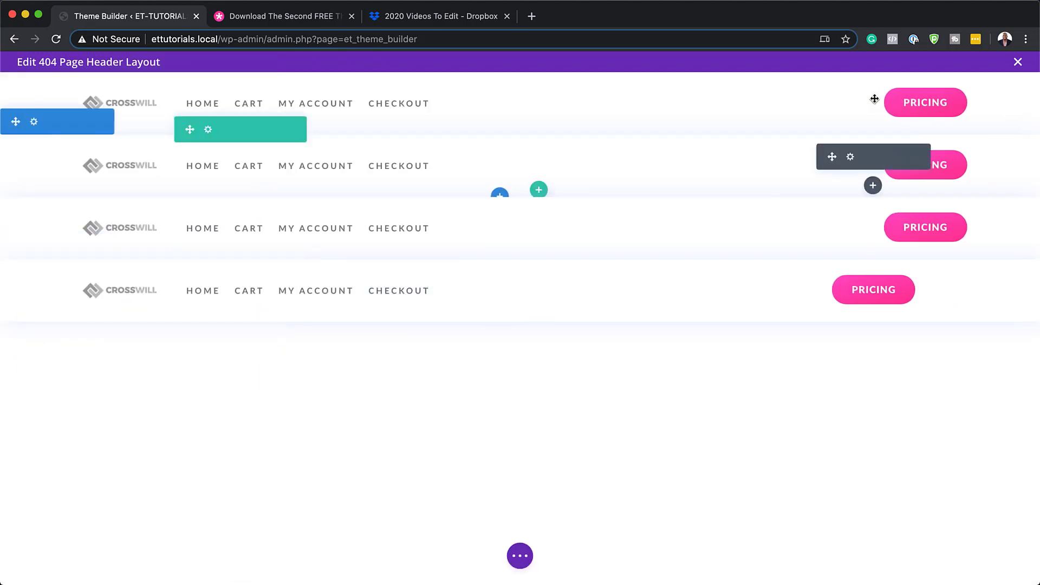
Give the top row's Pricing button a Flip animation with direction Center.
{"action": "left_click", "coordinate": [850, 95]}
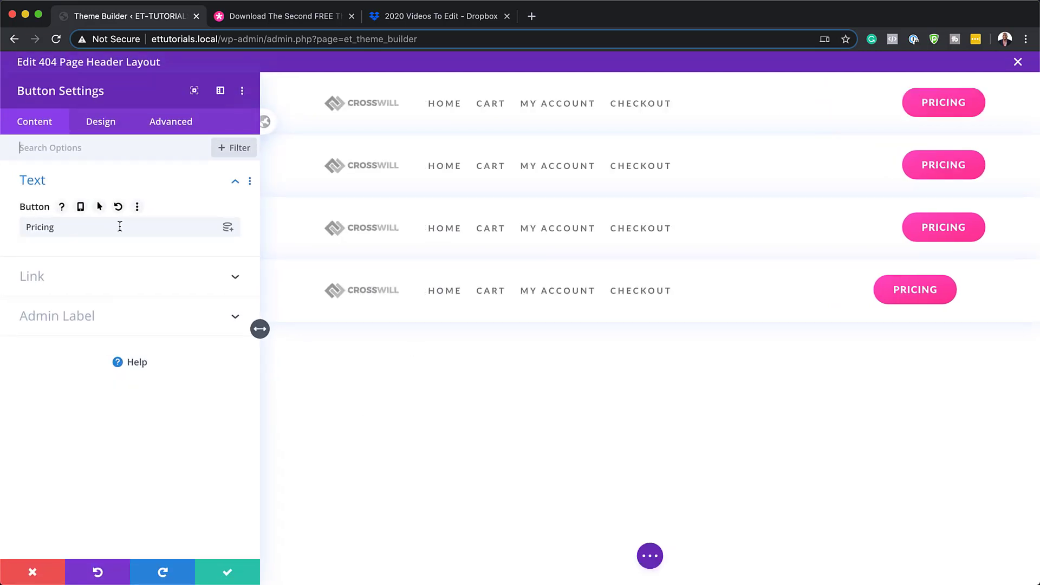
{"action": "left_click", "coordinate": [103, 123]}
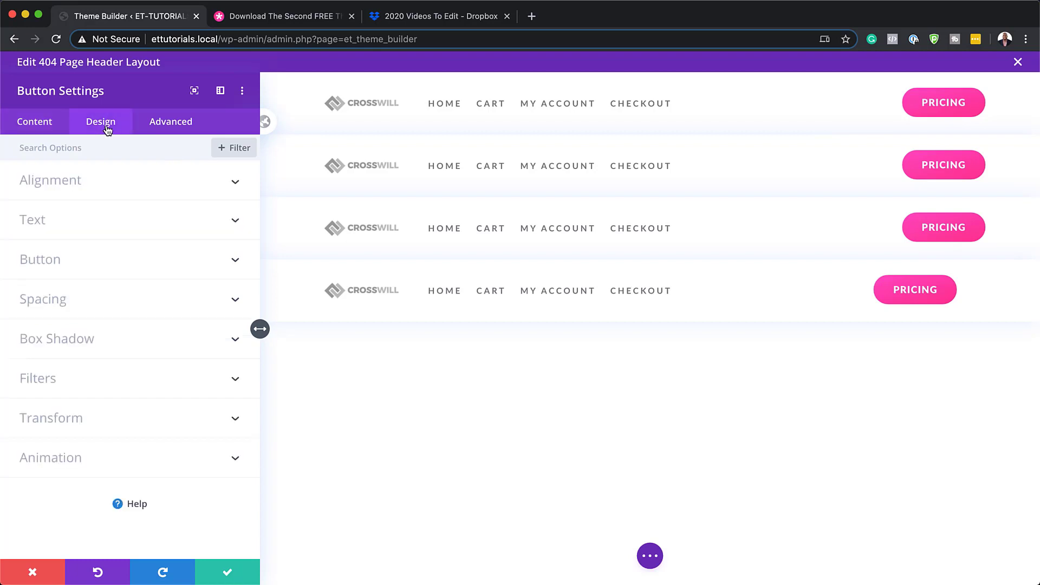
{"action": "left_click", "coordinate": [72, 456]}
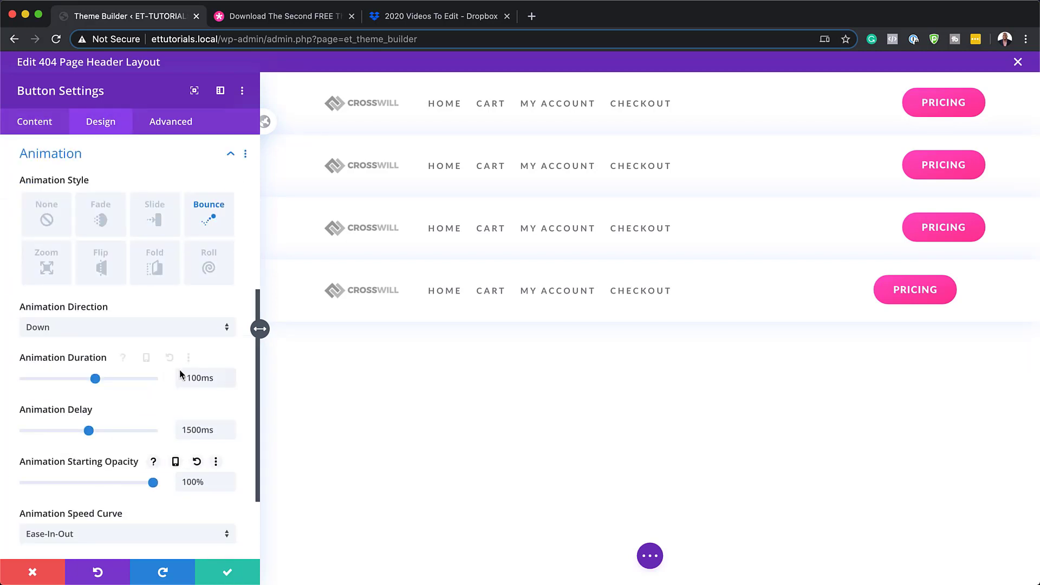
{"action": "left_click", "coordinate": [111, 267]}
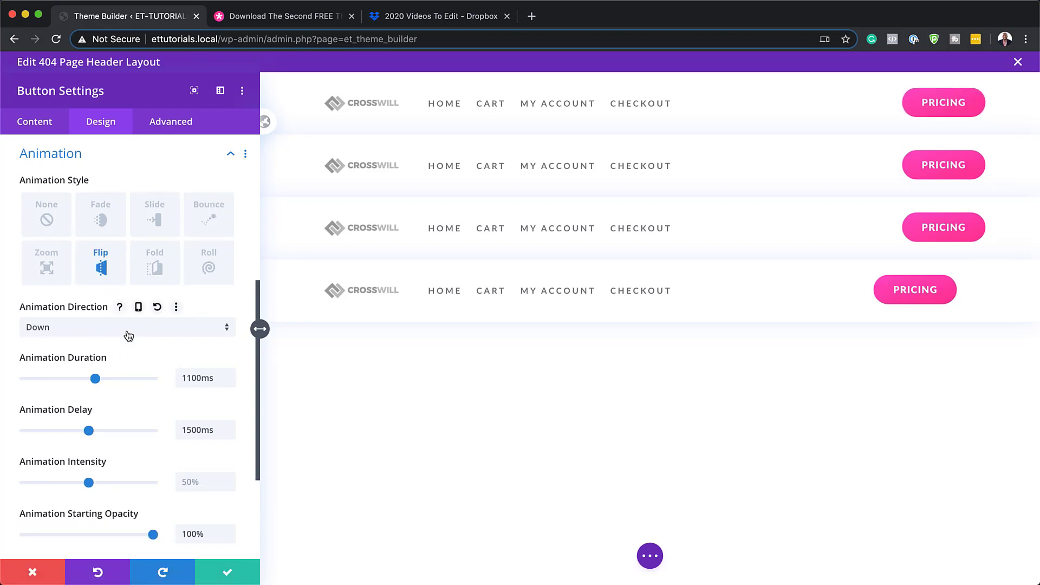
{"action": "left_click", "coordinate": [128, 330]}
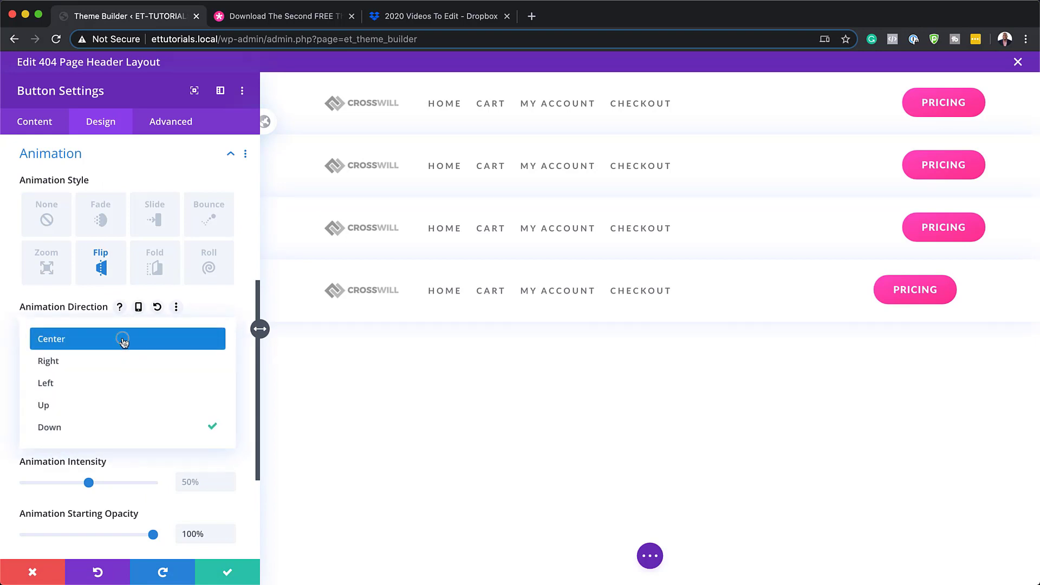
{"action": "left_click", "coordinate": [122, 339]}
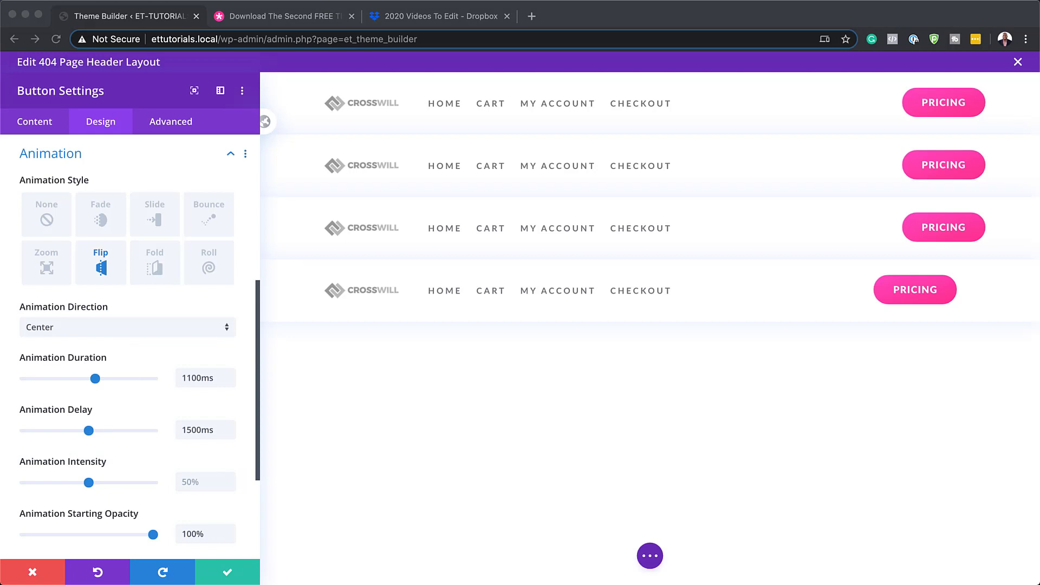
Set the button's flip to 1500ms duration, 1000ms delay and 400% intensity, then save.
{"action": "left_click", "coordinate": [218, 380]}
{"action": "double_click", "coordinate": [217, 379]}
{"action": "type", "text": "1500ms"}
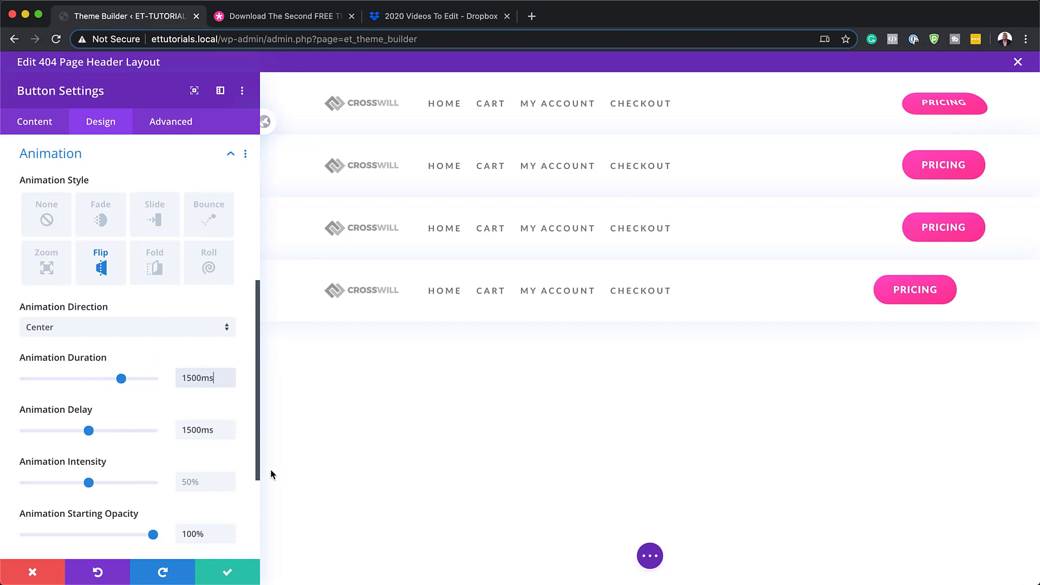
{"action": "double_click", "coordinate": [206, 438]}
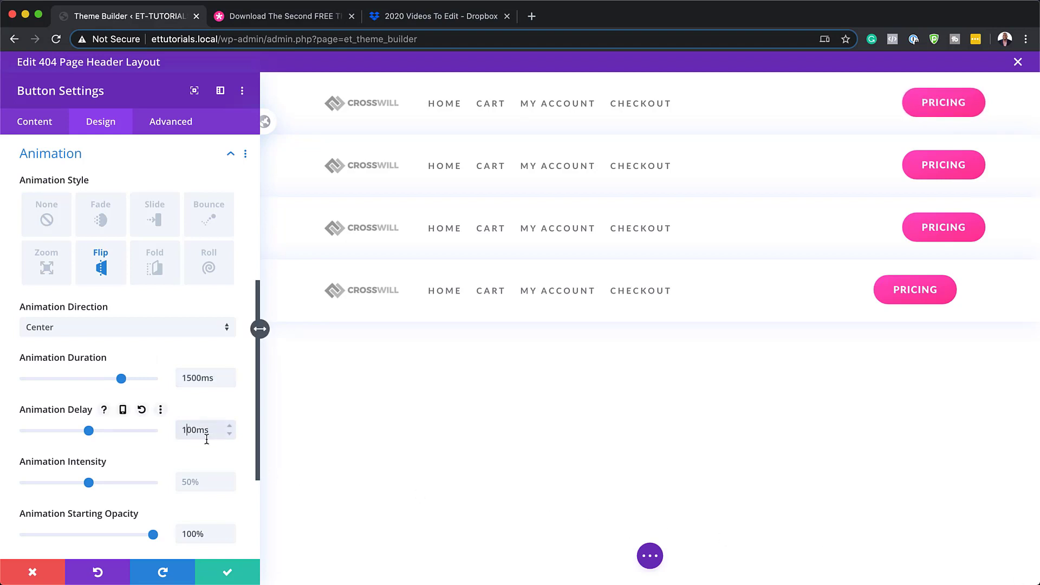
{"action": "type", "text": "1000ms"}
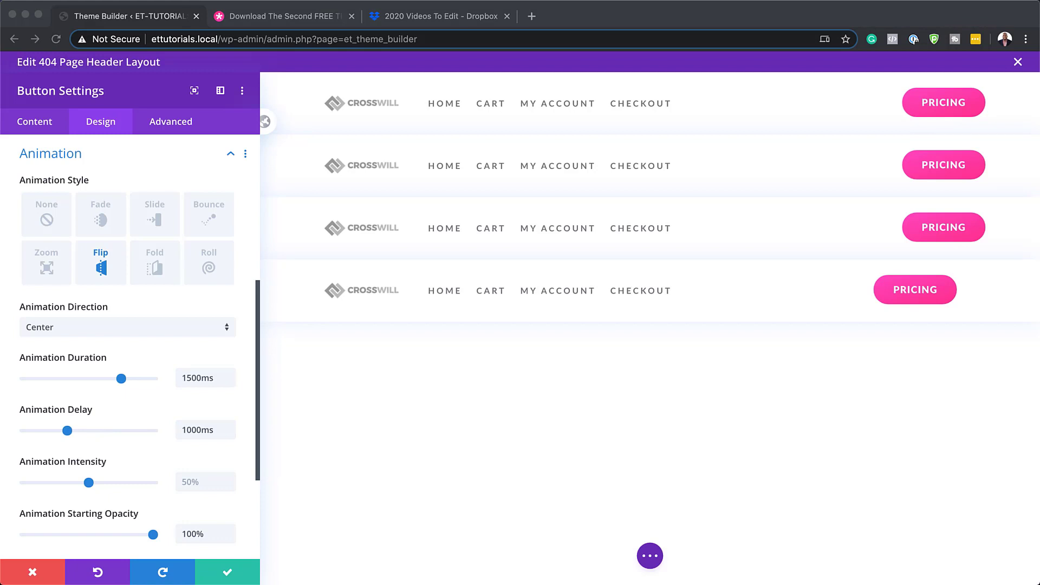
{"action": "double_click", "coordinate": [193, 482]}
{"action": "type", "text": "400%"}
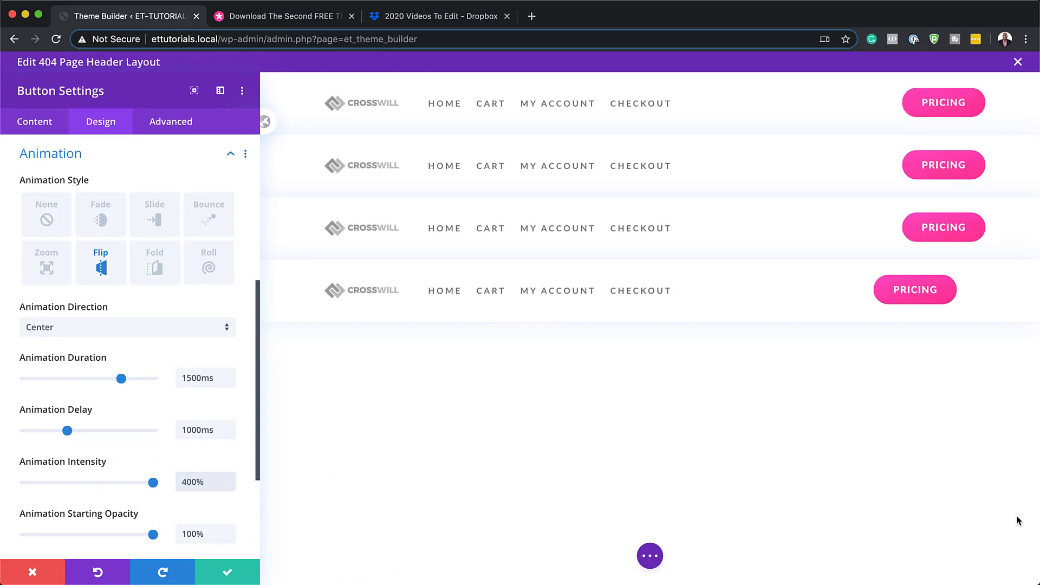
{"action": "left_click", "coordinate": [238, 574]}
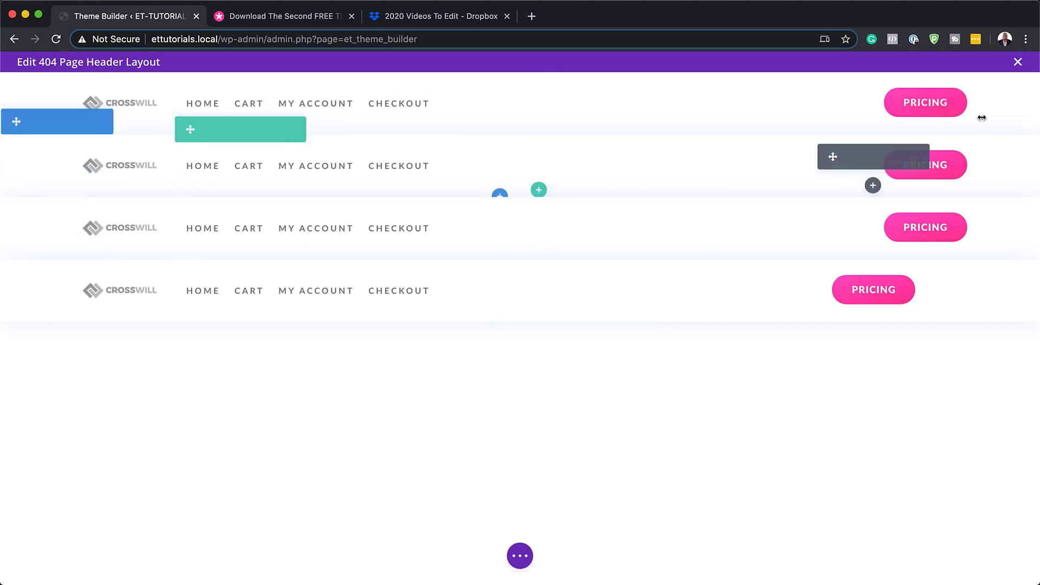
{"action": "mouse_move", "coordinate": [981, 118]}
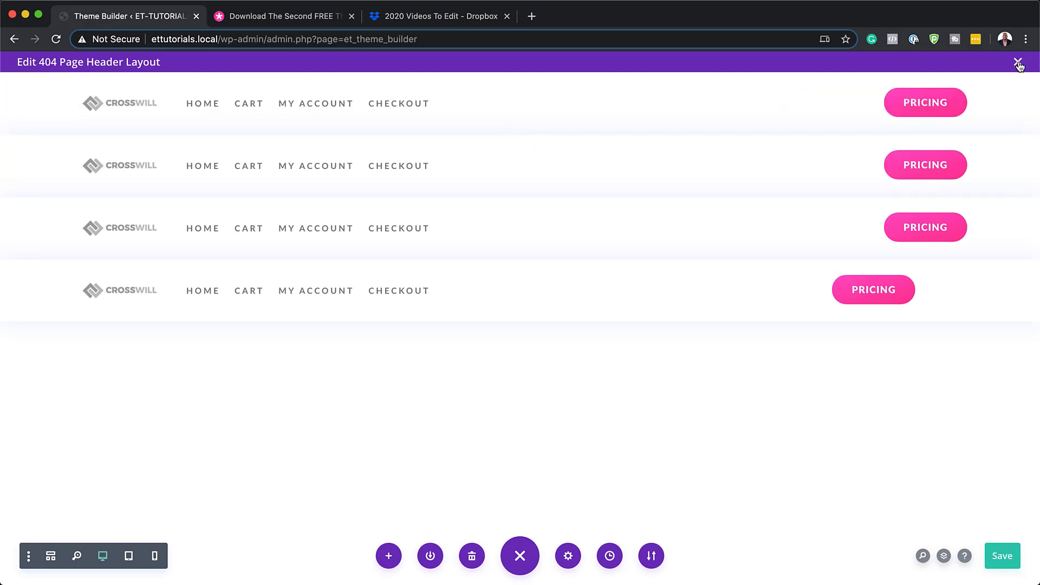
Close the 404 header editor, save all Theme Builder changes, and view the live site in a new tab.
{"action": "left_click", "coordinate": [1018, 63]}
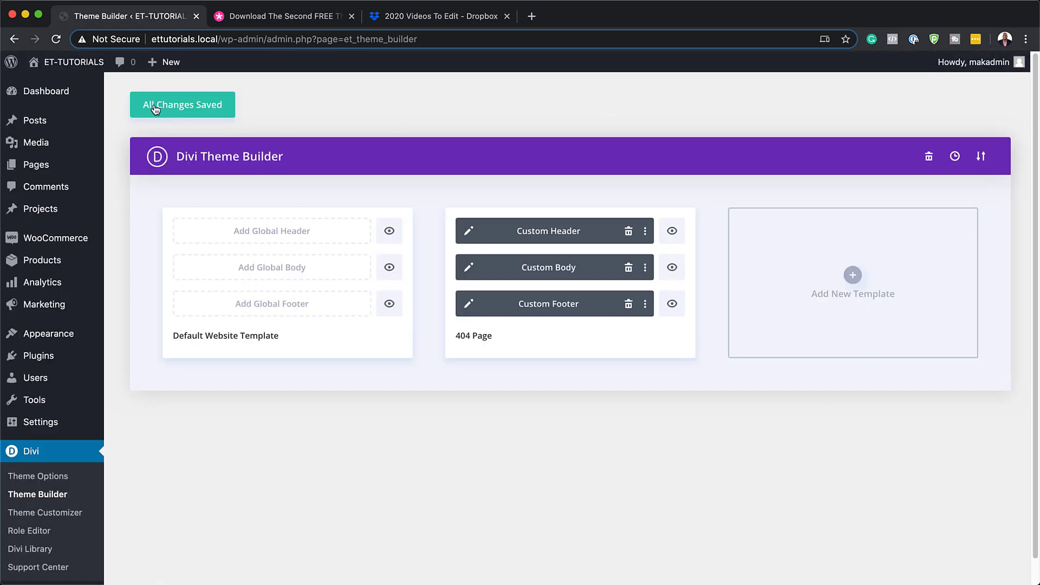
{"action": "left_click", "coordinate": [157, 108]}
{"action": "mouse_move", "coordinate": [75, 64]}
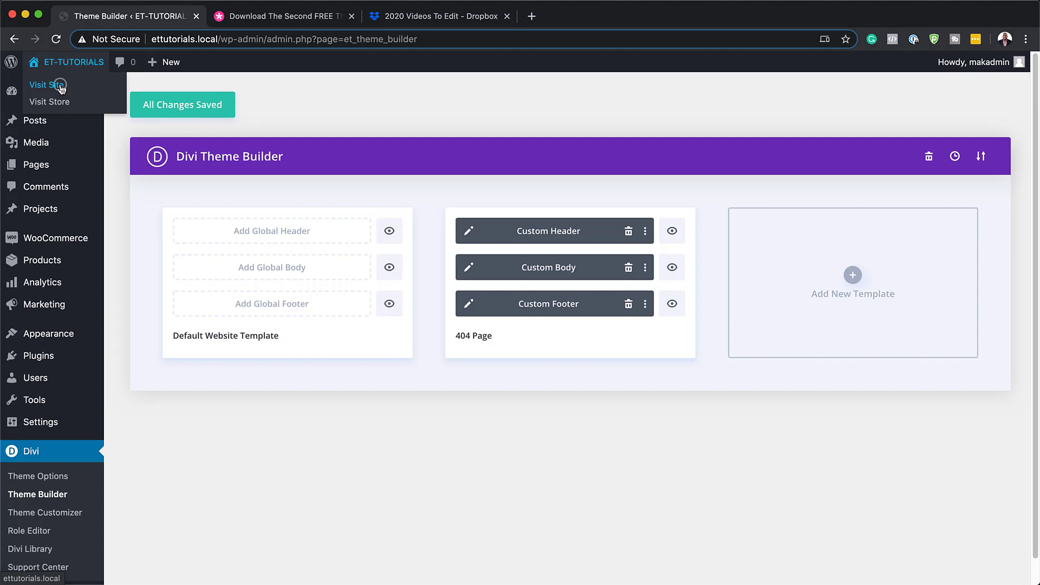
{"action": "left_click", "coordinate": [61, 86], "text": "super"}
{"action": "left_click", "coordinate": [301, 17]}
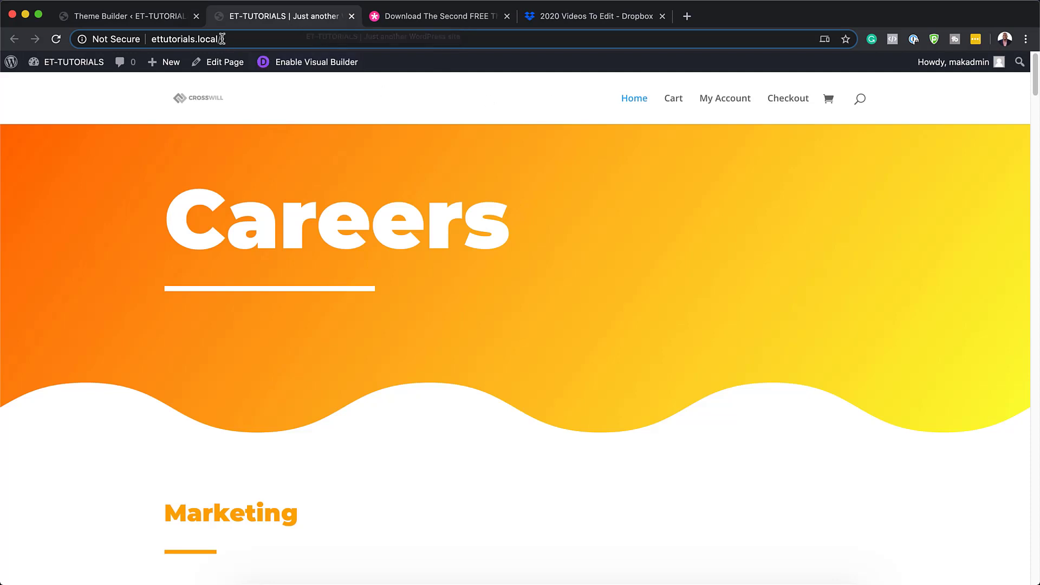
Load the nonexistent address ettutorials.local/sds and reload it to replay the header animations.
{"action": "left_click", "coordinate": [241, 39]}
{"action": "left_click", "coordinate": [242, 39]}
{"action": "type", "text": "sds"}
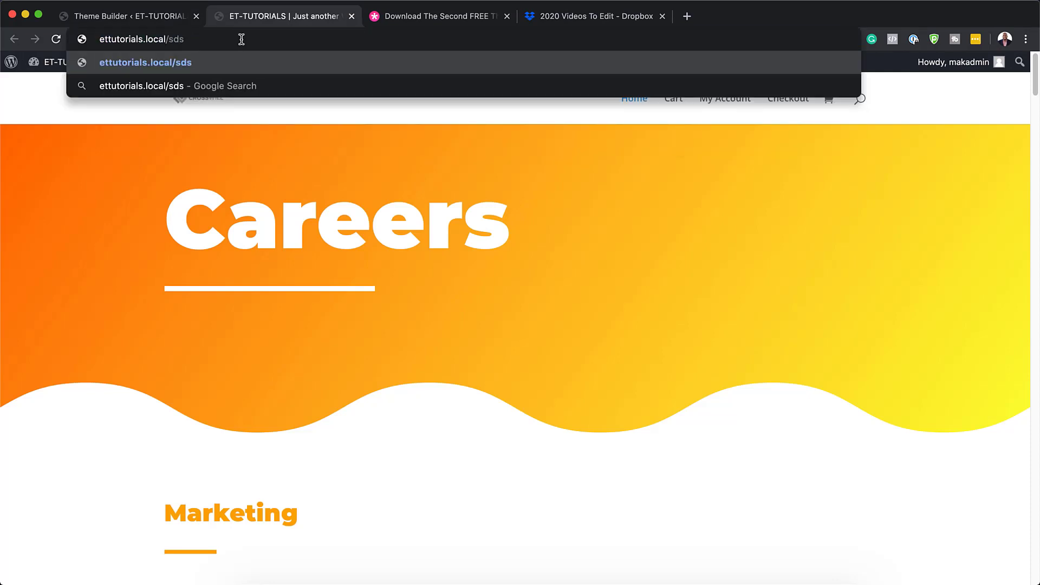
{"action": "key", "text": "Return"}
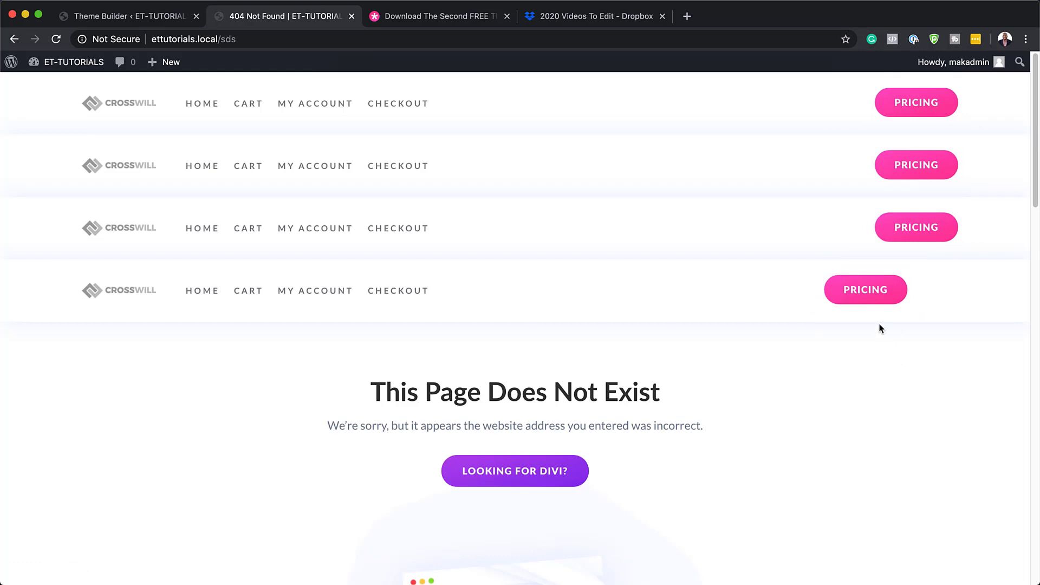
{"action": "left_click", "coordinate": [56, 40]}
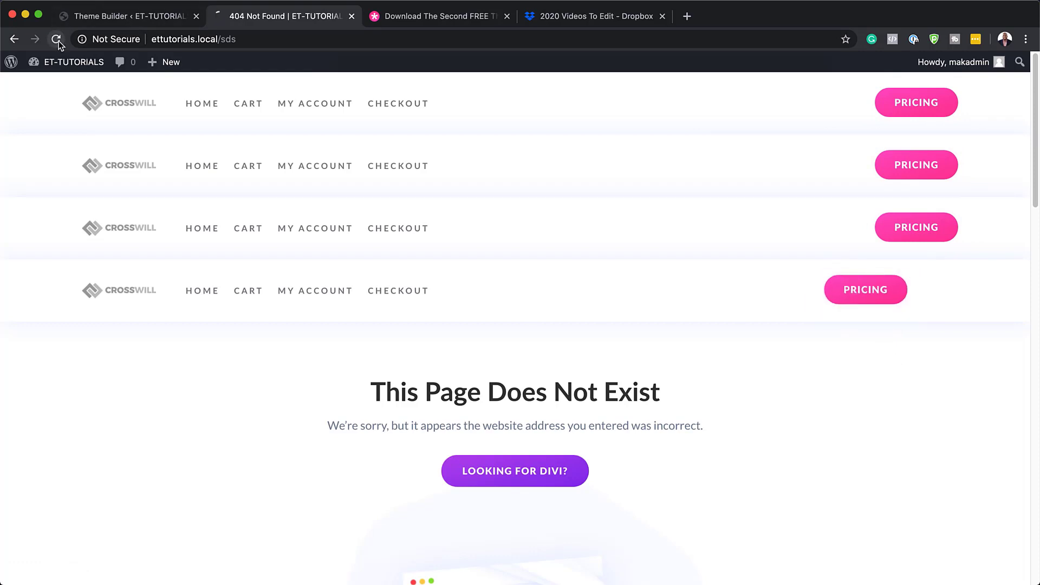